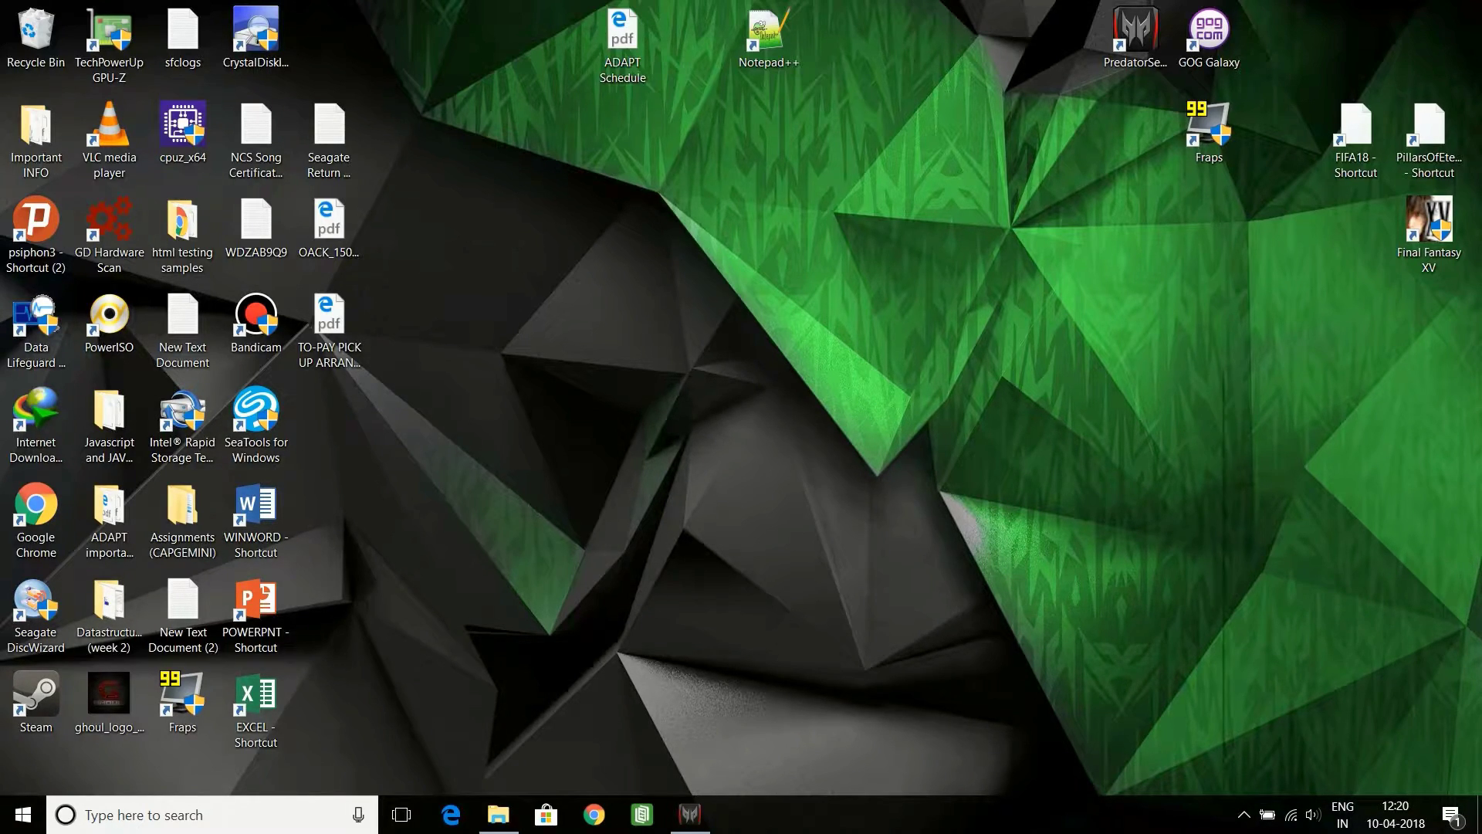
# - Open Task Manager to check the running processes, minimize it, and refresh the desktop
pyautogui.rightClick(926, 814)
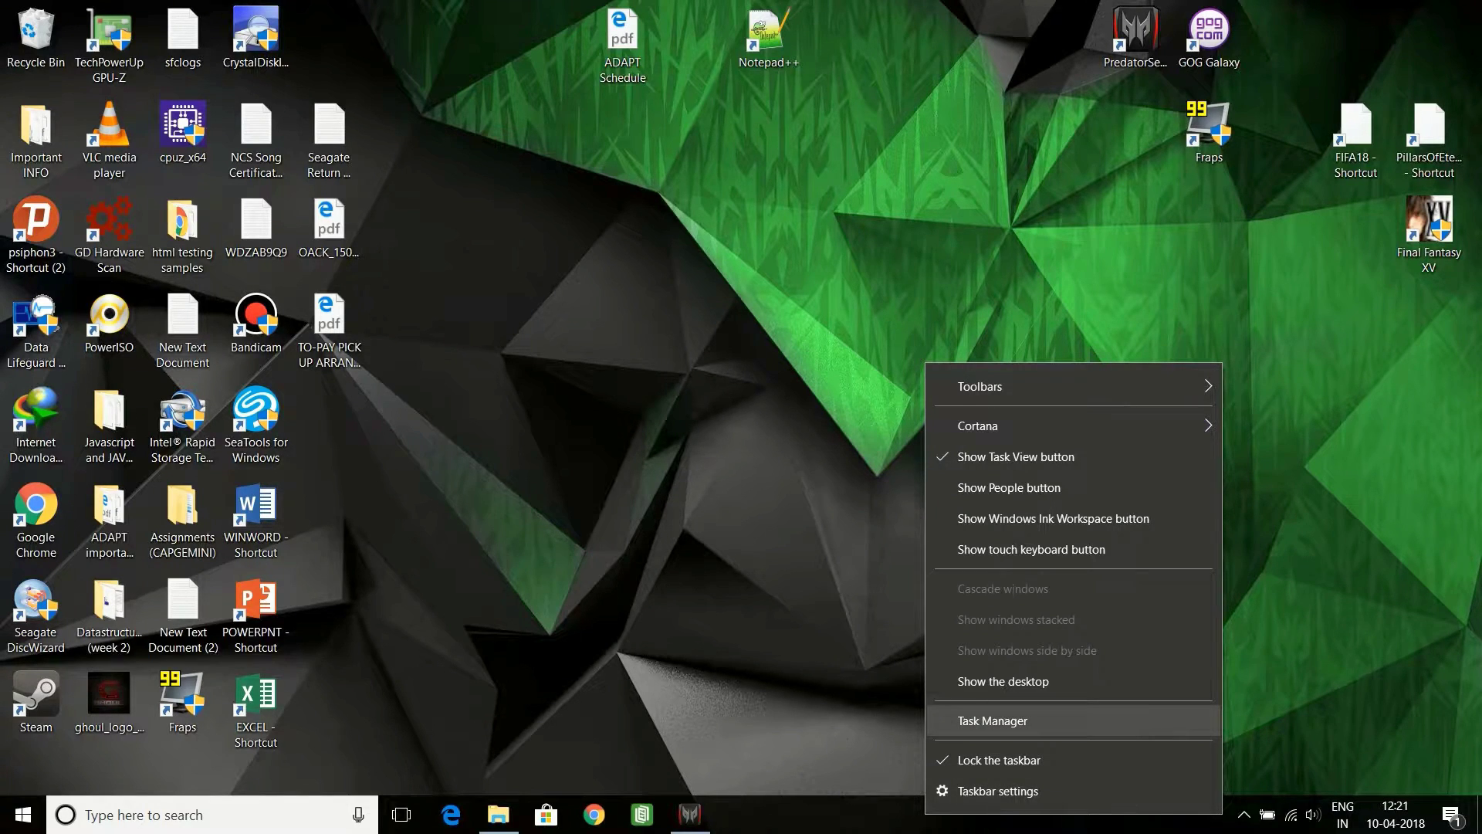
pyautogui.click(992, 721)
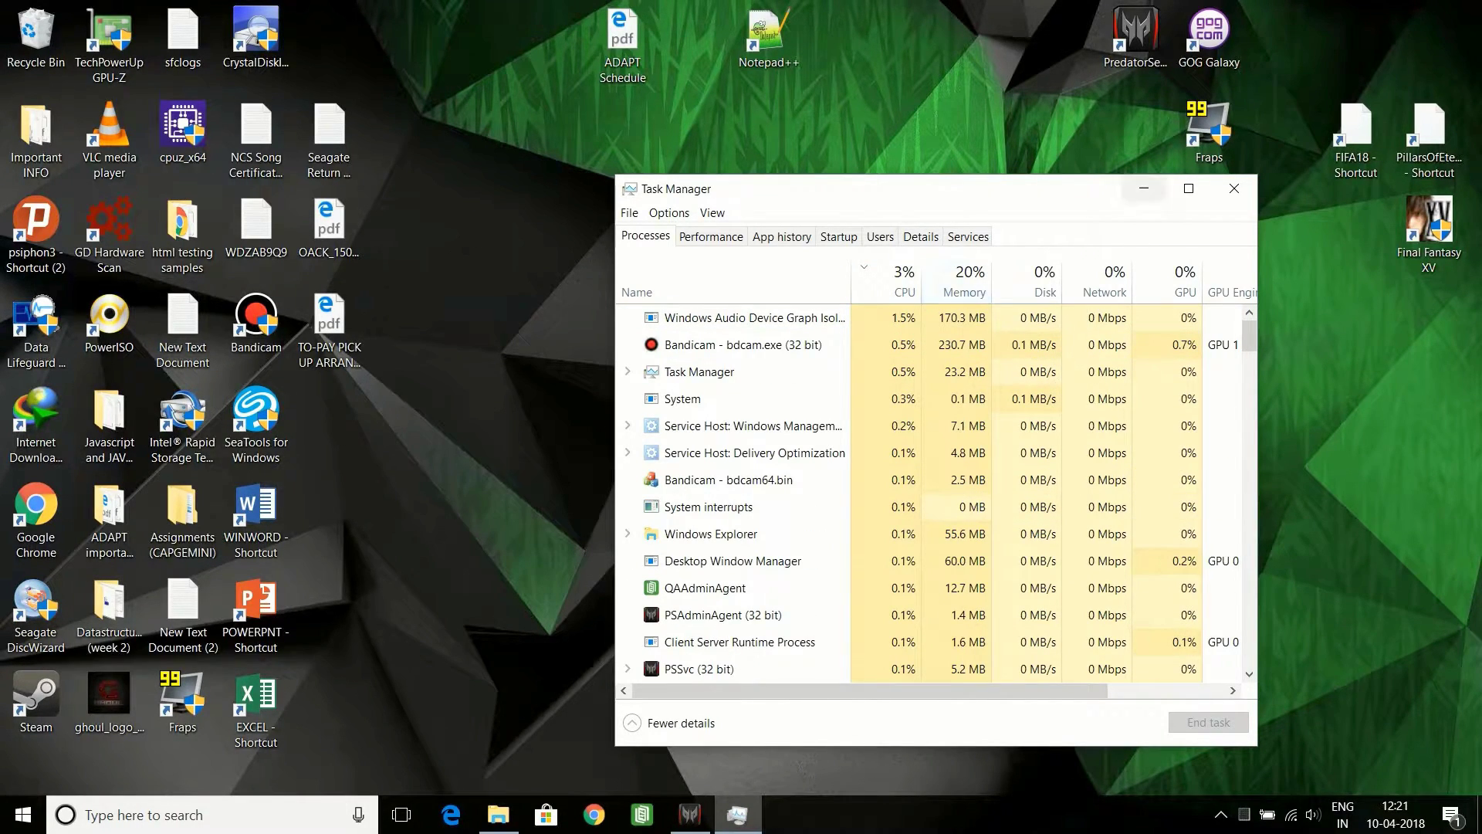
pyautogui.click(1144, 189)
pyautogui.rightClick(615, 190)
pyautogui.click(665, 247)
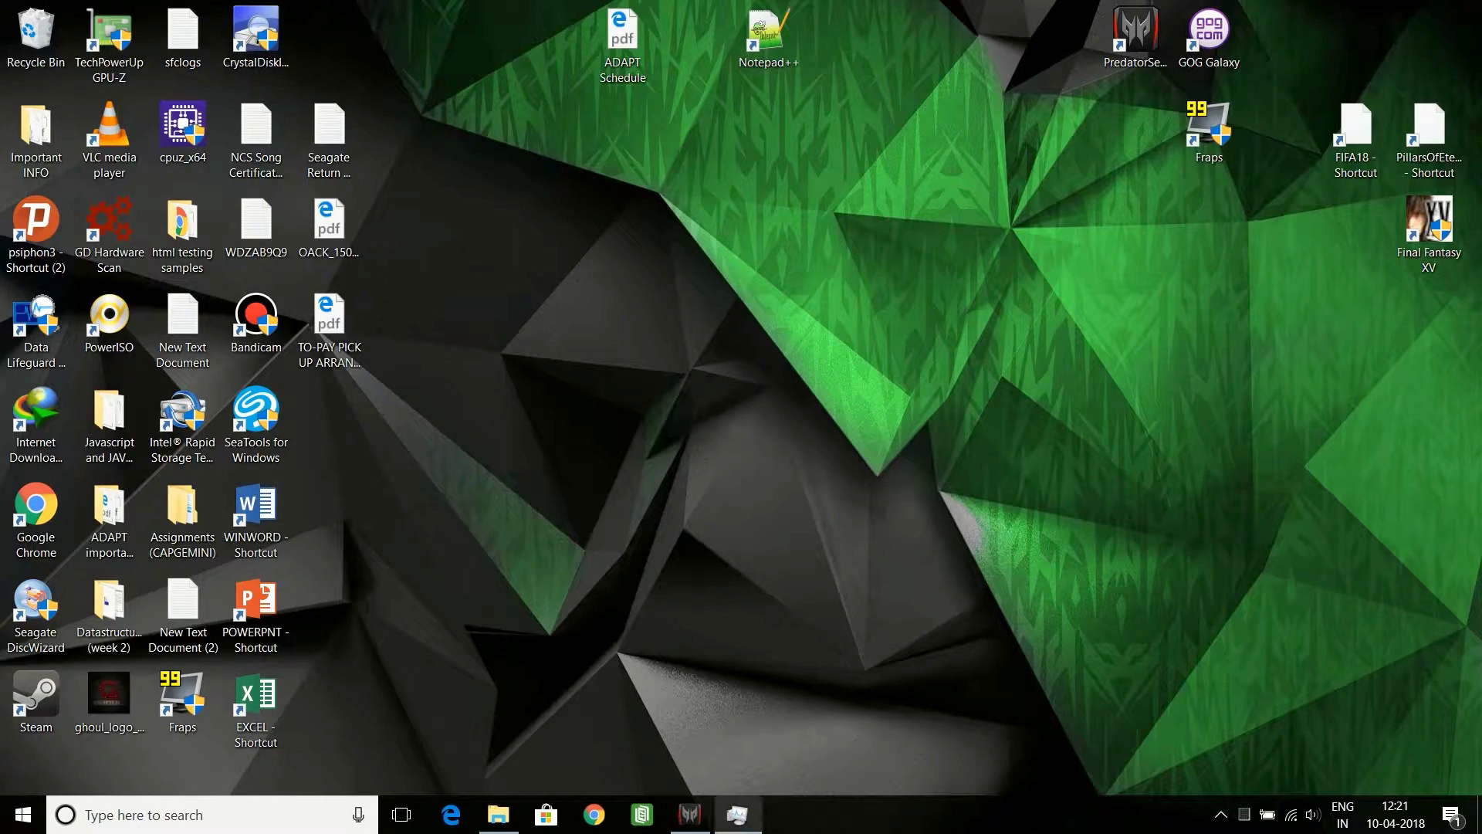
# - Search Windows for "settings", open the Settings app and go to its Apps category
pyautogui.click(203, 814)
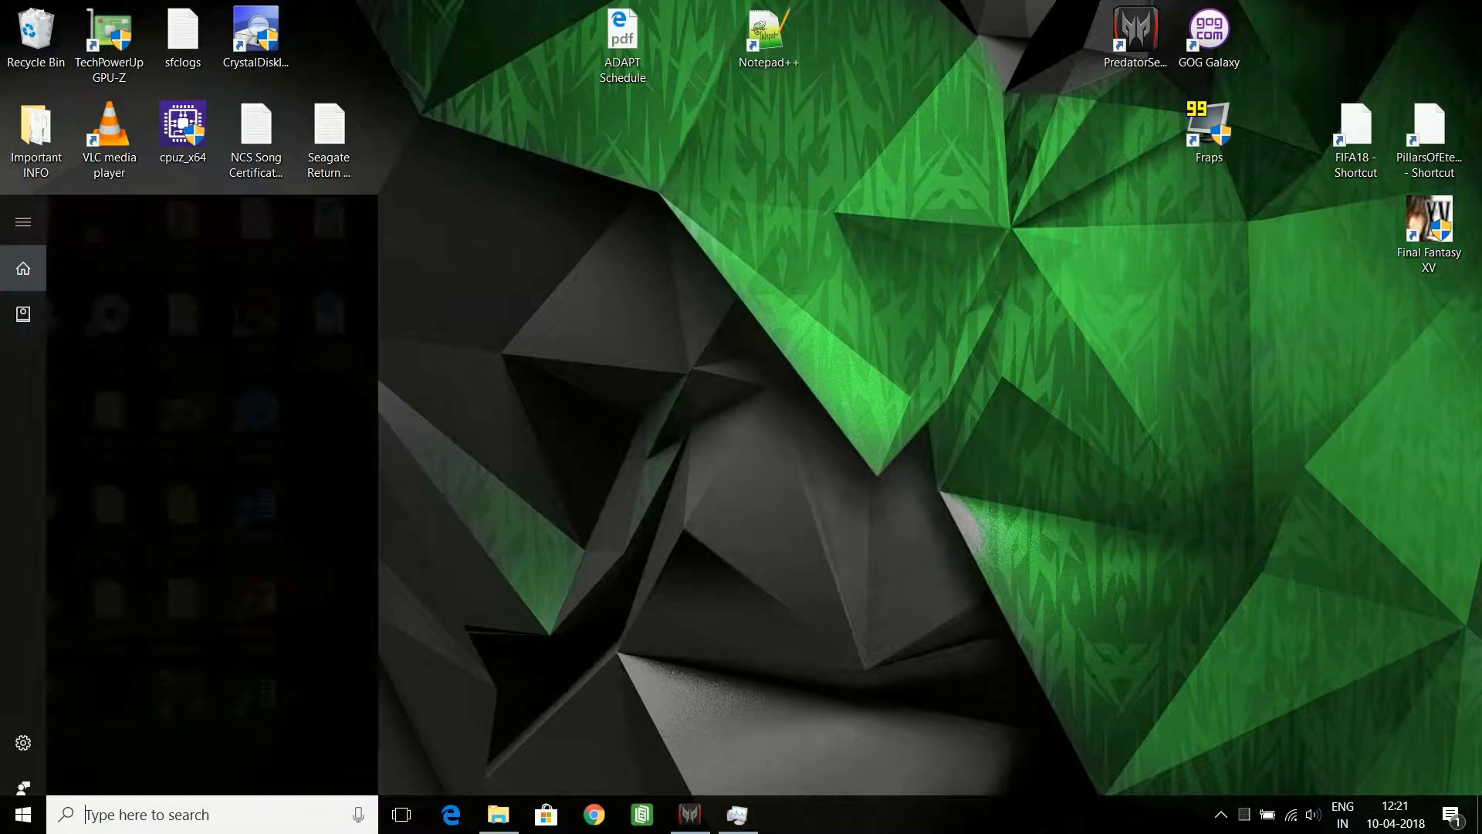
pyautogui.write('settings')
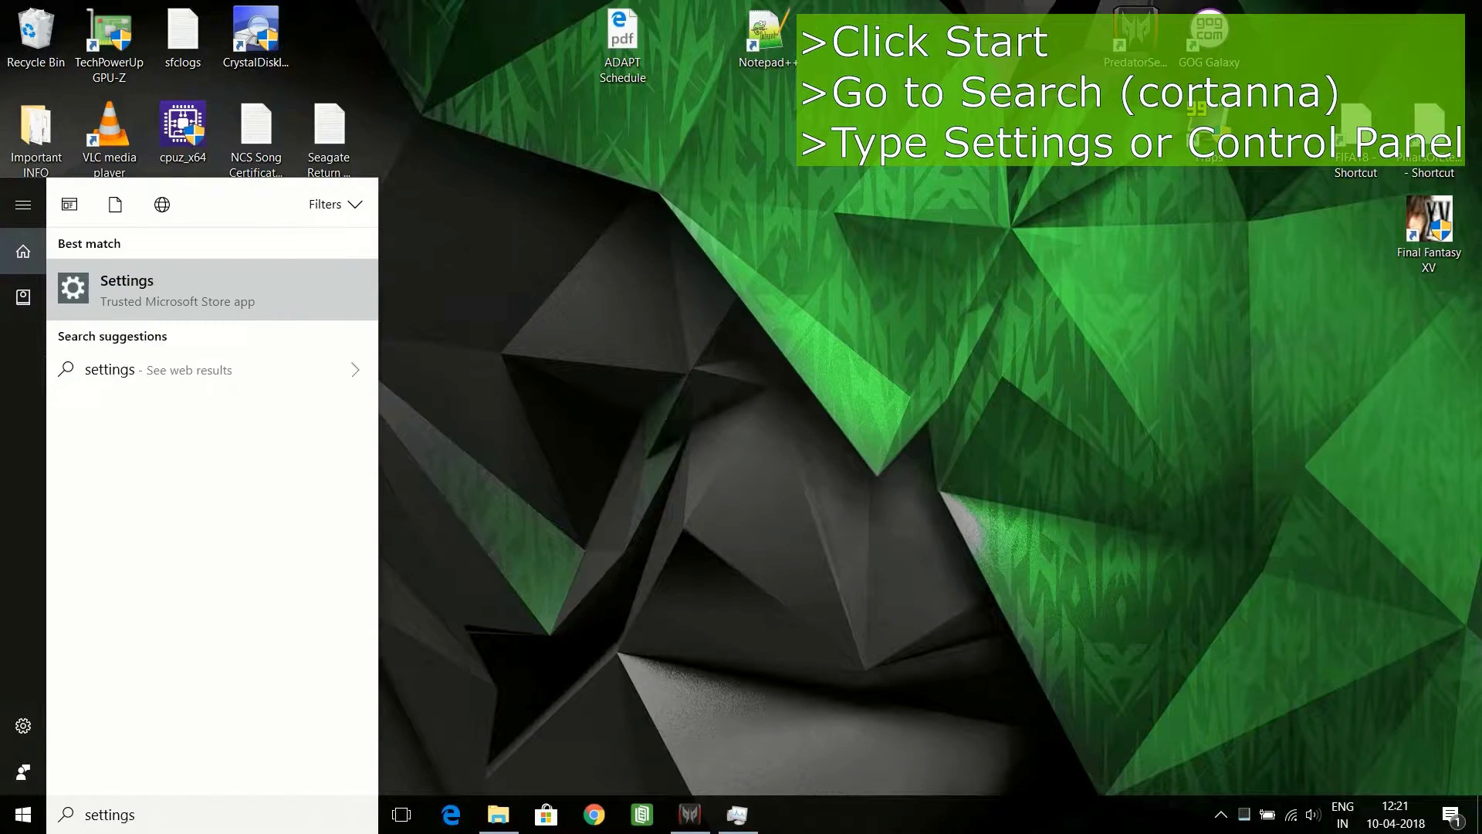
pyautogui.press('Return')
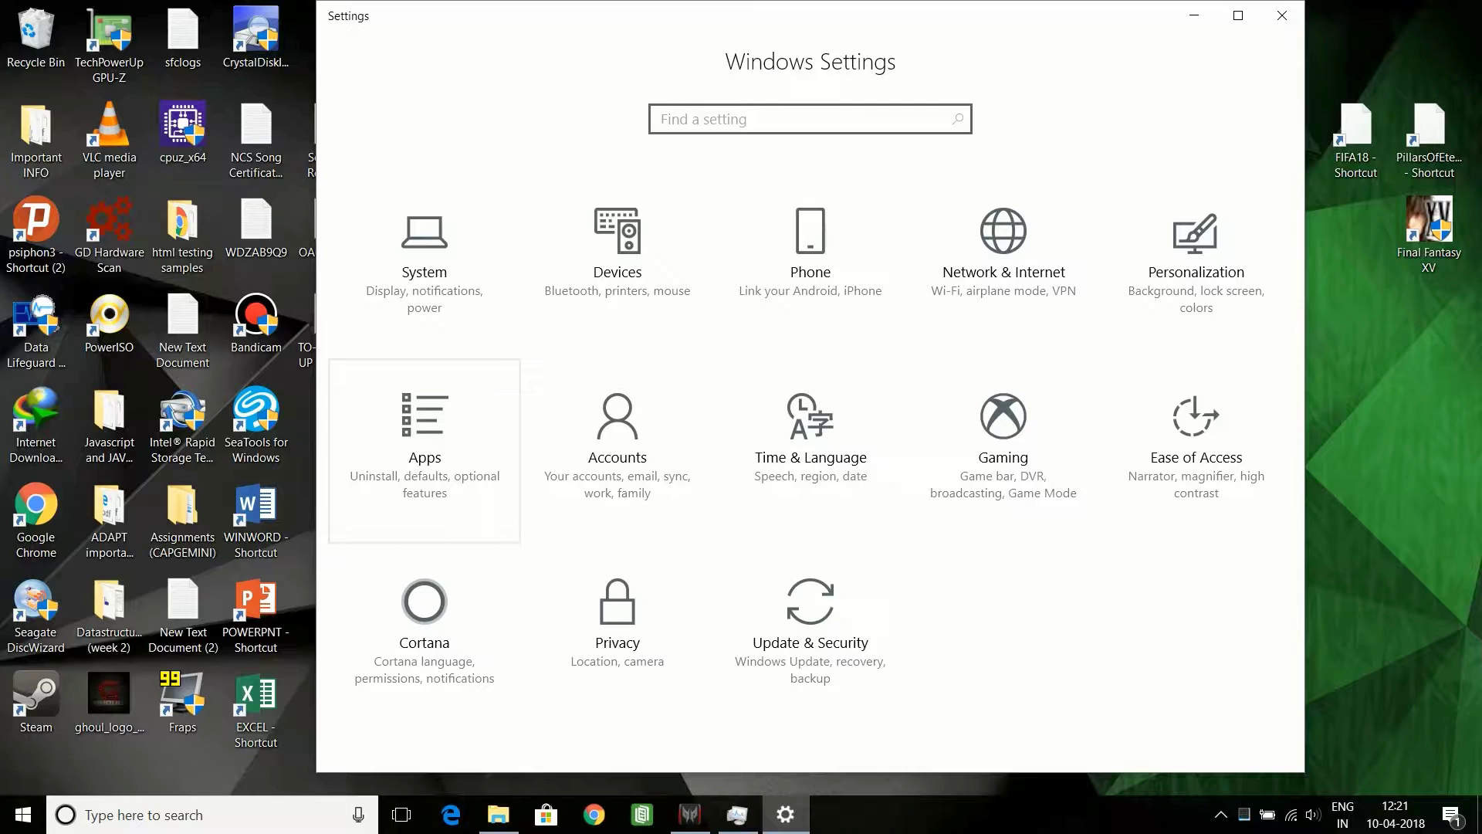
pyautogui.click(425, 448)
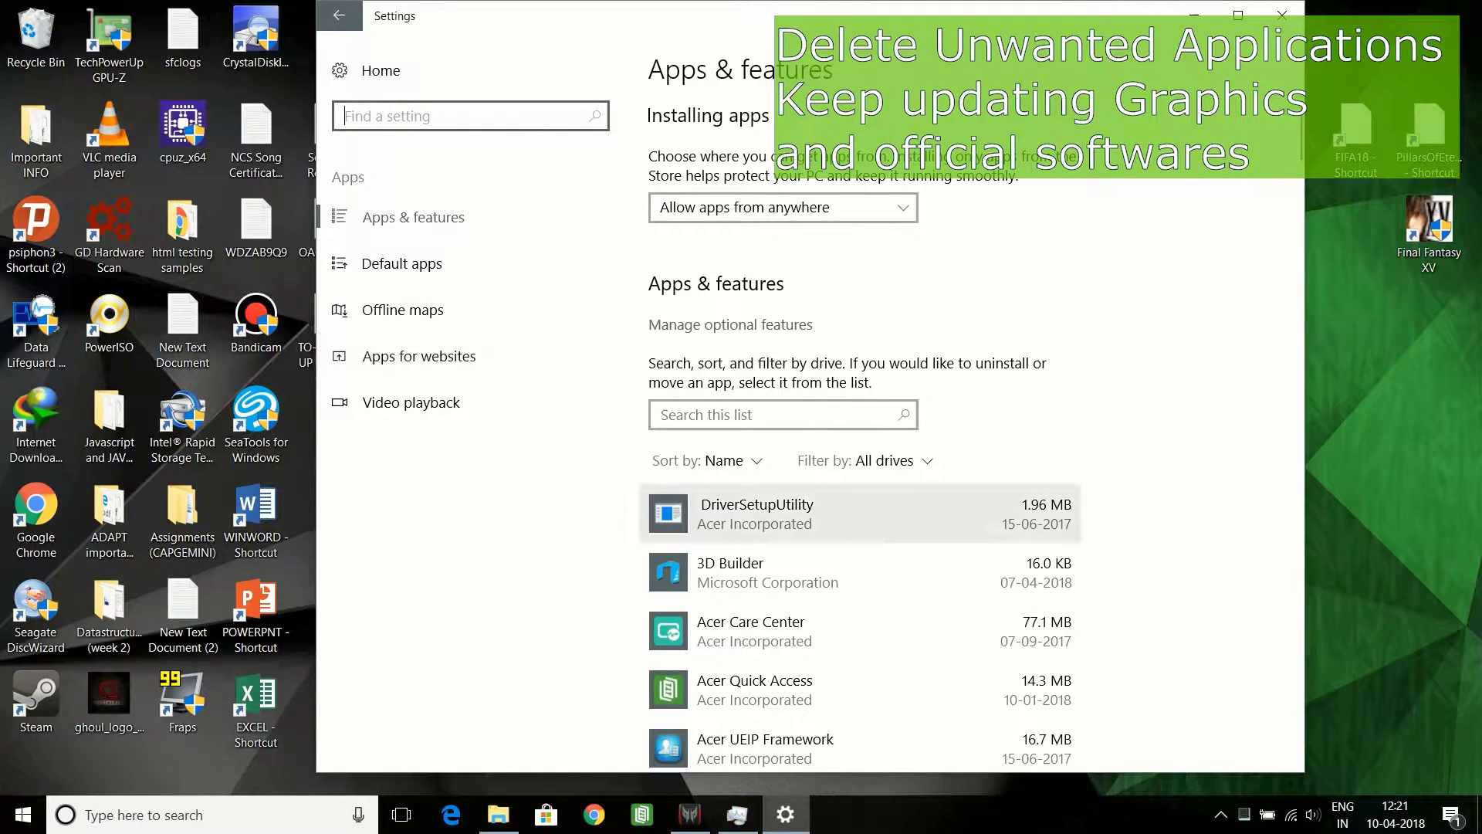
# - Look through the list of installed apps for unwanted applications
pyautogui.scroll(-3, 772, 525)
pyautogui.scroll(-4, 850, 409)
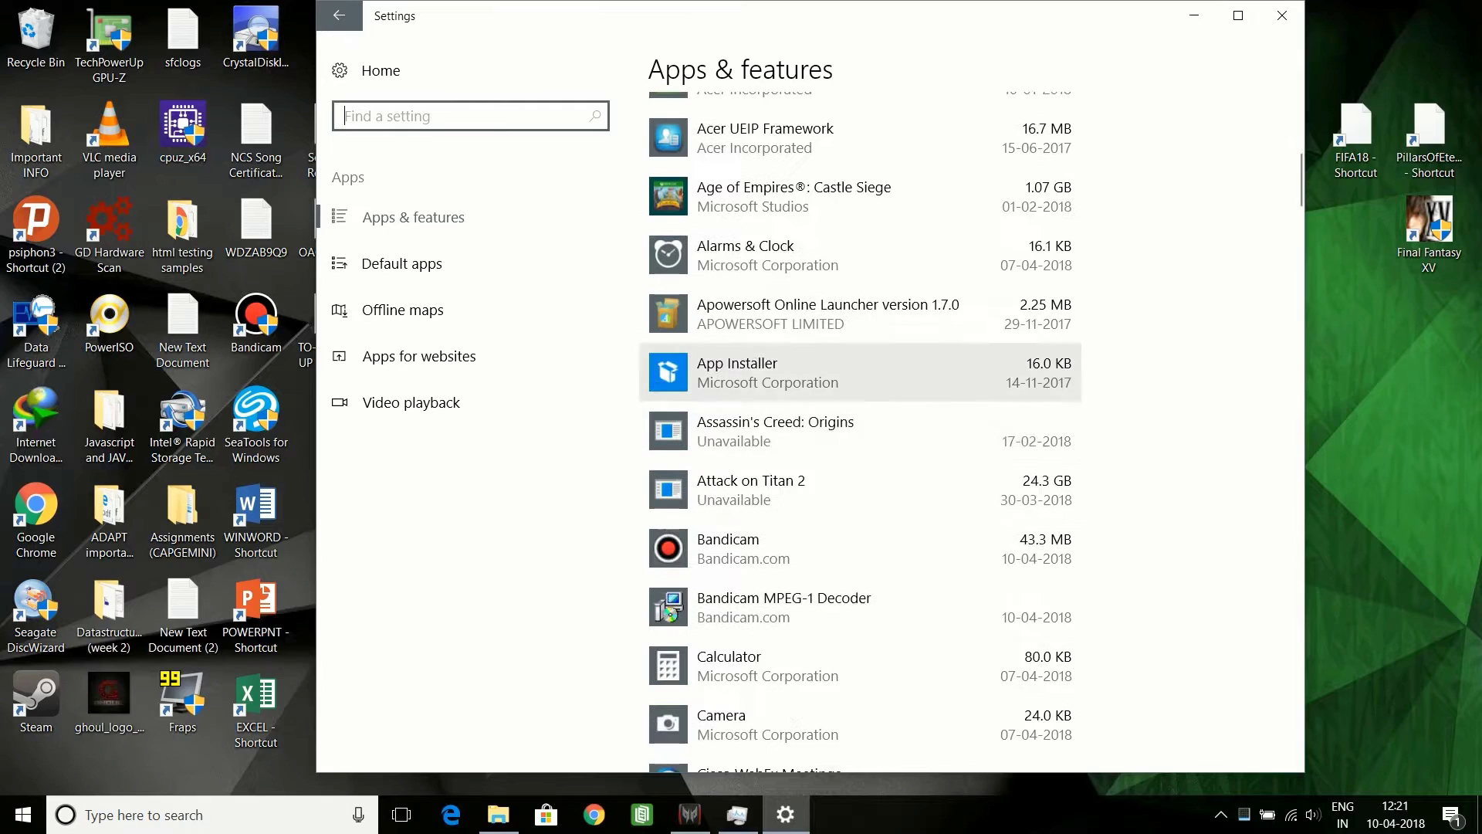
pyautogui.scroll(5, 849, 409)
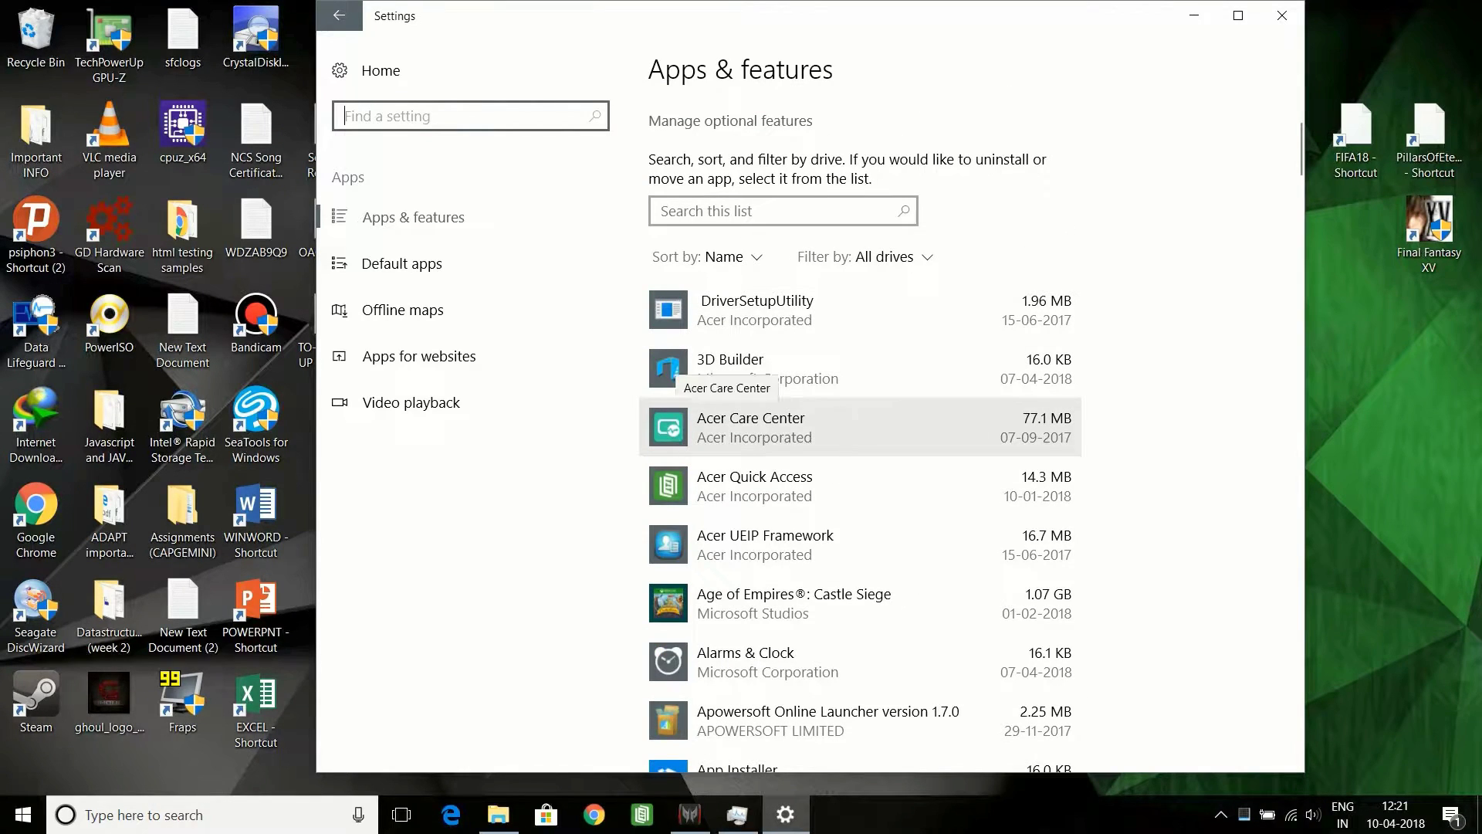
pyautogui.scroll(-4, 772, 424)
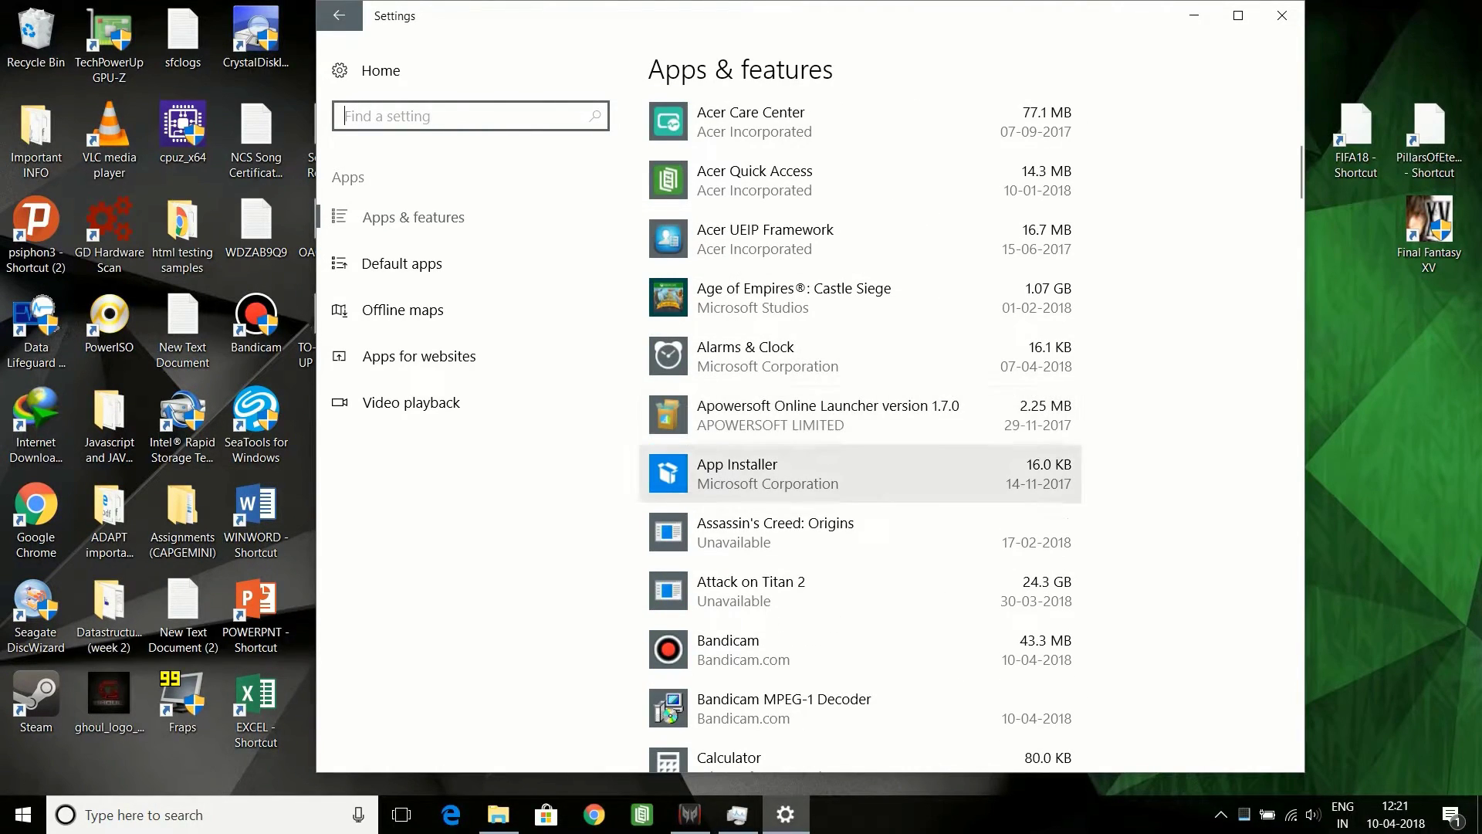
pyautogui.scroll(-3, 772, 467)
pyautogui.click(1221, 814)
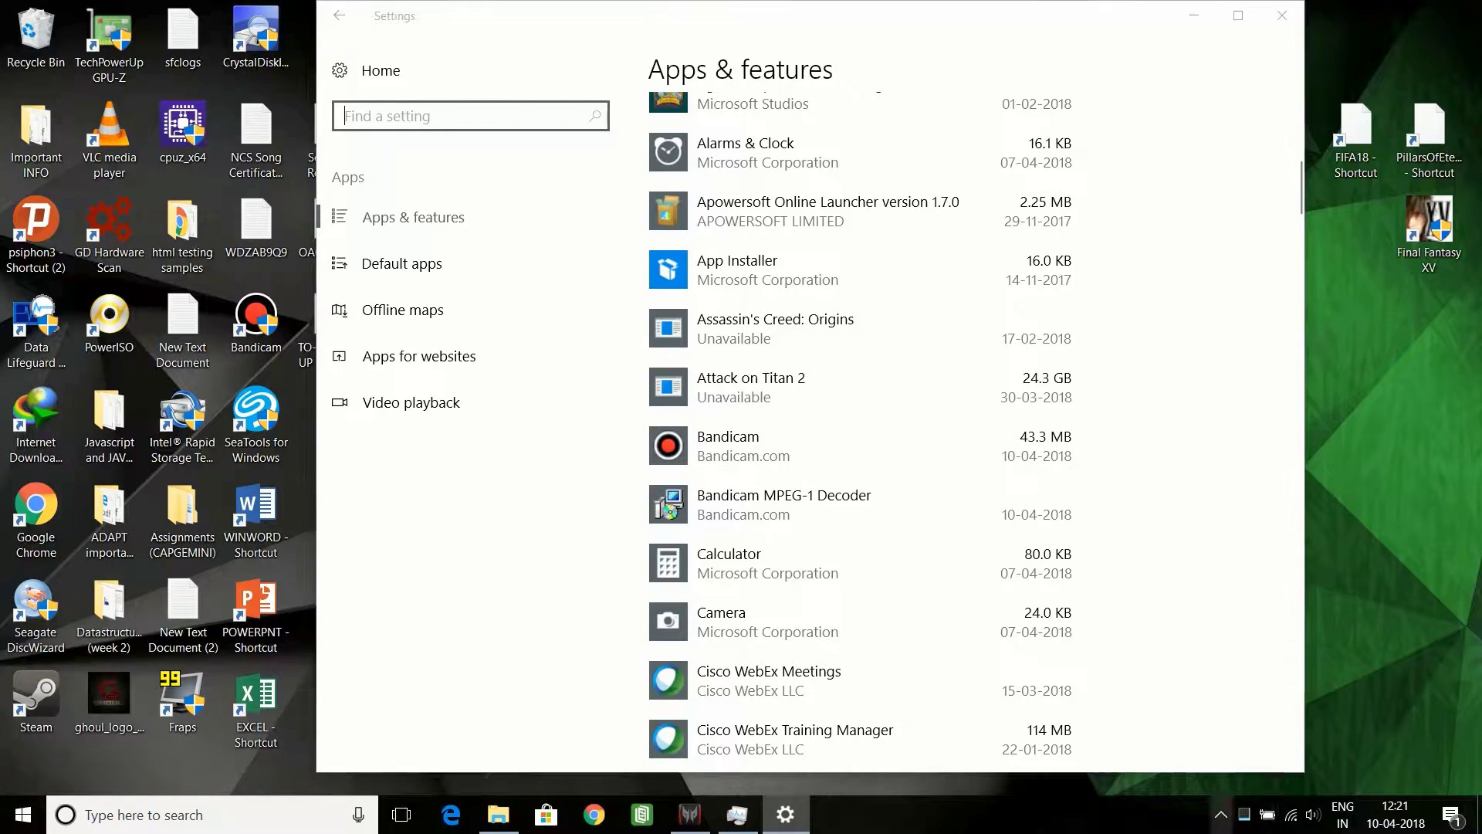
pyautogui.click(1225, 699)
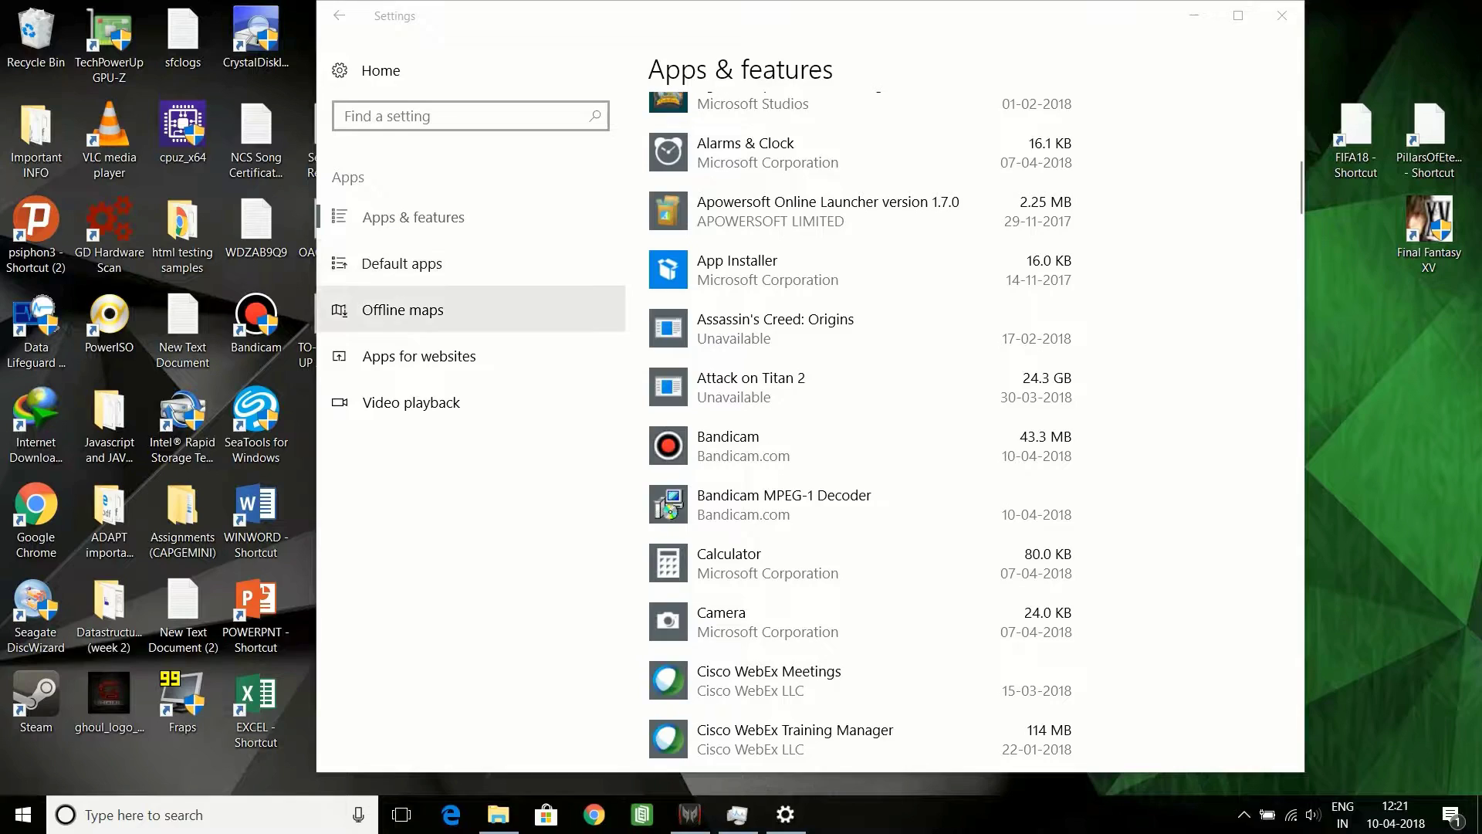
# - Look through the Offline maps, Apps for websites and Default apps pages
pyautogui.click(403, 309)
pyautogui.click(419, 356)
pyautogui.click(413, 217)
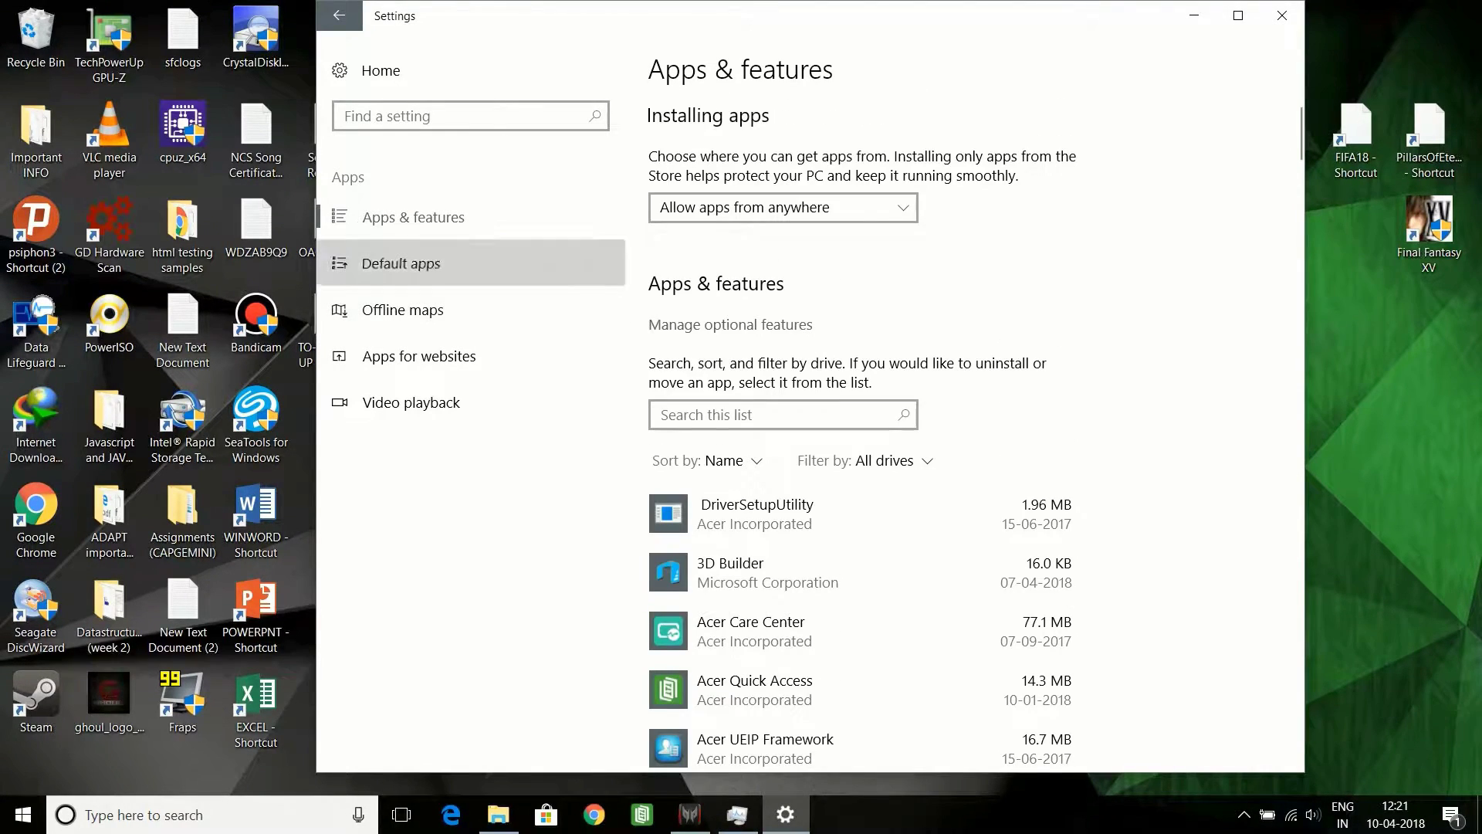
pyautogui.click(402, 263)
pyautogui.scroll(-5, 734, 664)
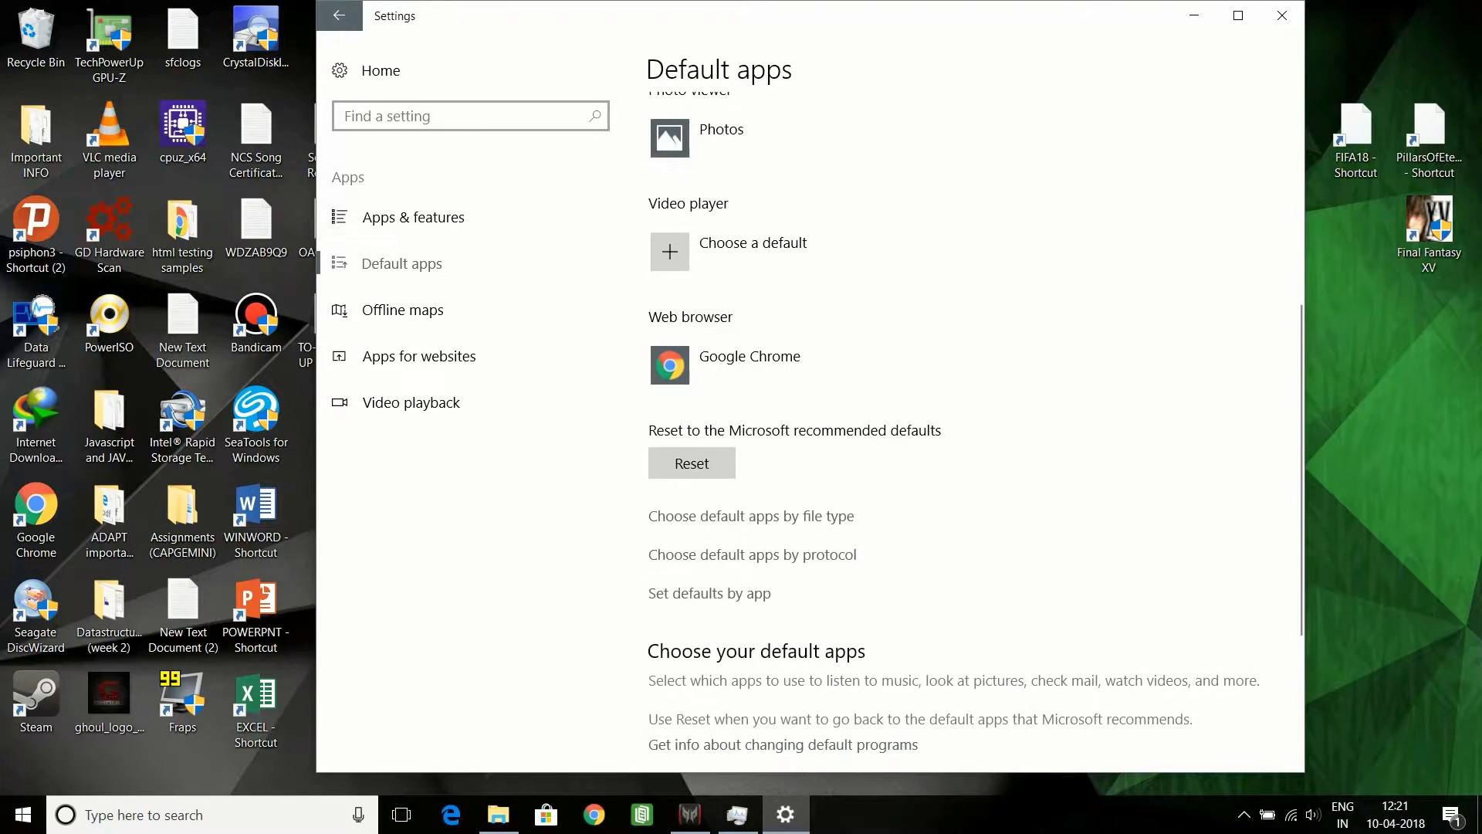
# - In the General privacy settings, turn off advertising ID, language list access, app launch tracking and suggested content
pyautogui.click(339, 16)
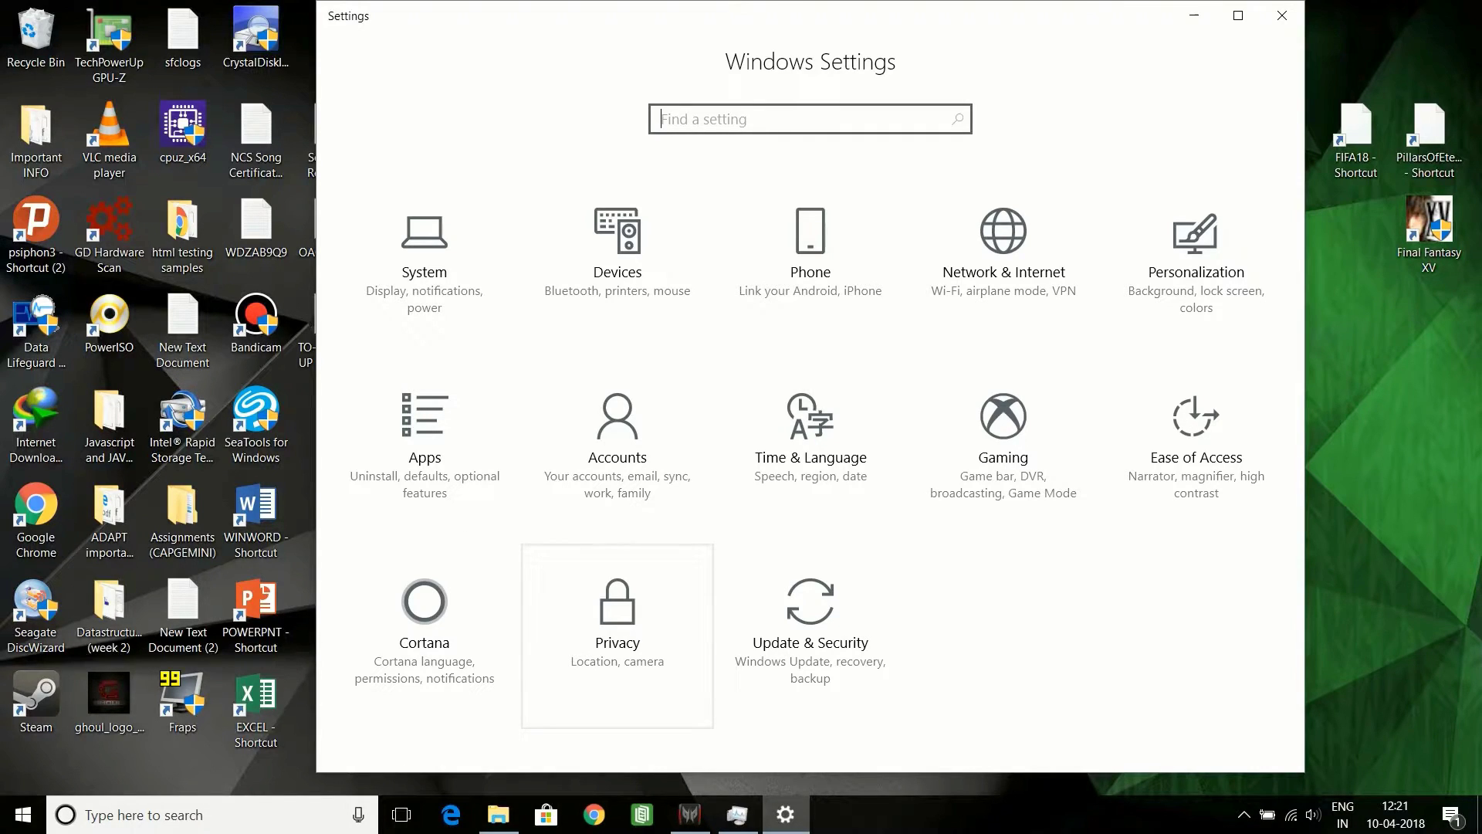
pyautogui.click(618, 618)
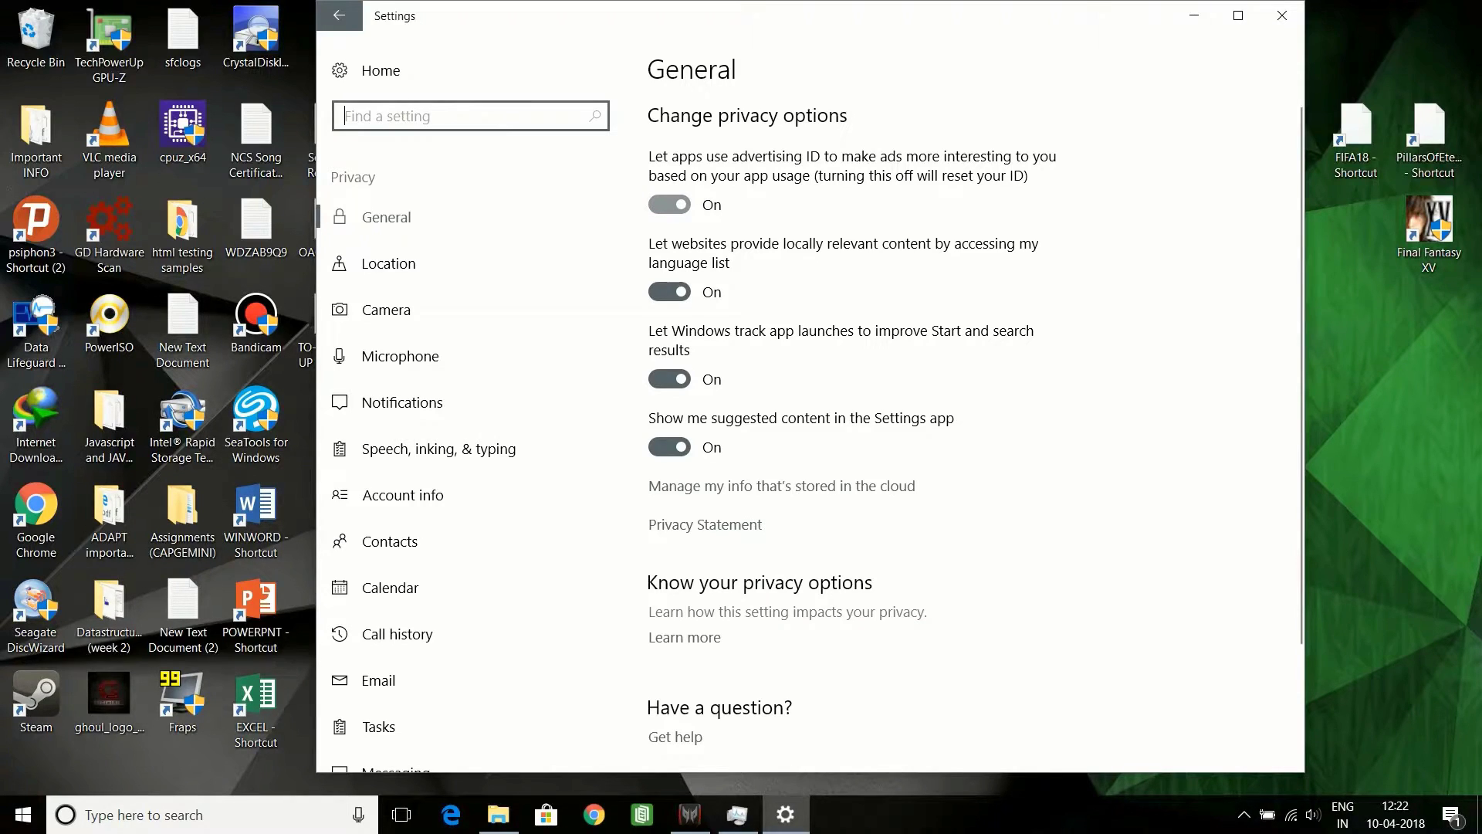
pyautogui.click(669, 205)
pyautogui.click(668, 205)
pyautogui.click(669, 292)
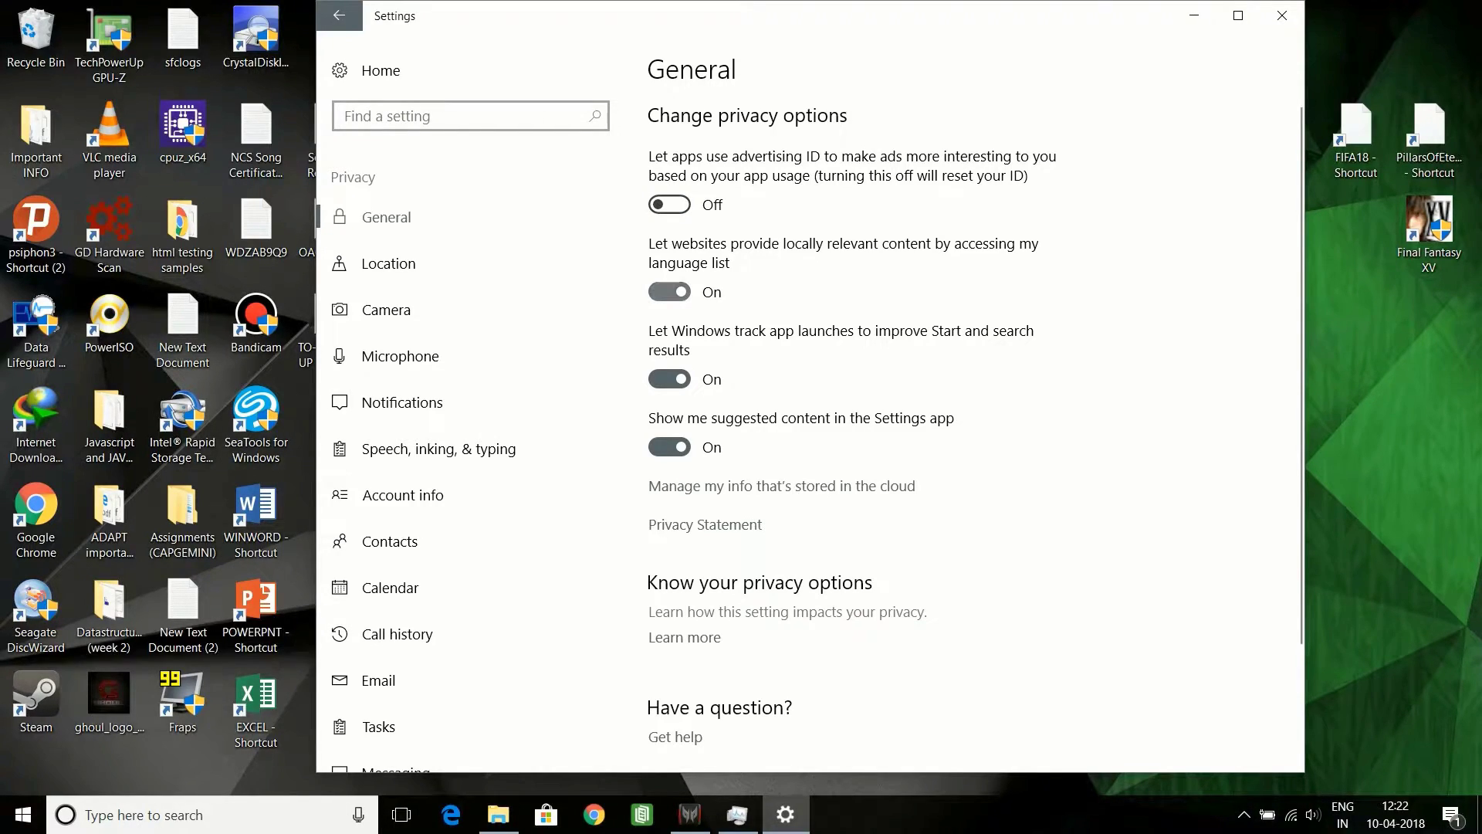
pyautogui.click(668, 379)
pyautogui.click(669, 447)
pyautogui.scroll(-2, 849, 387)
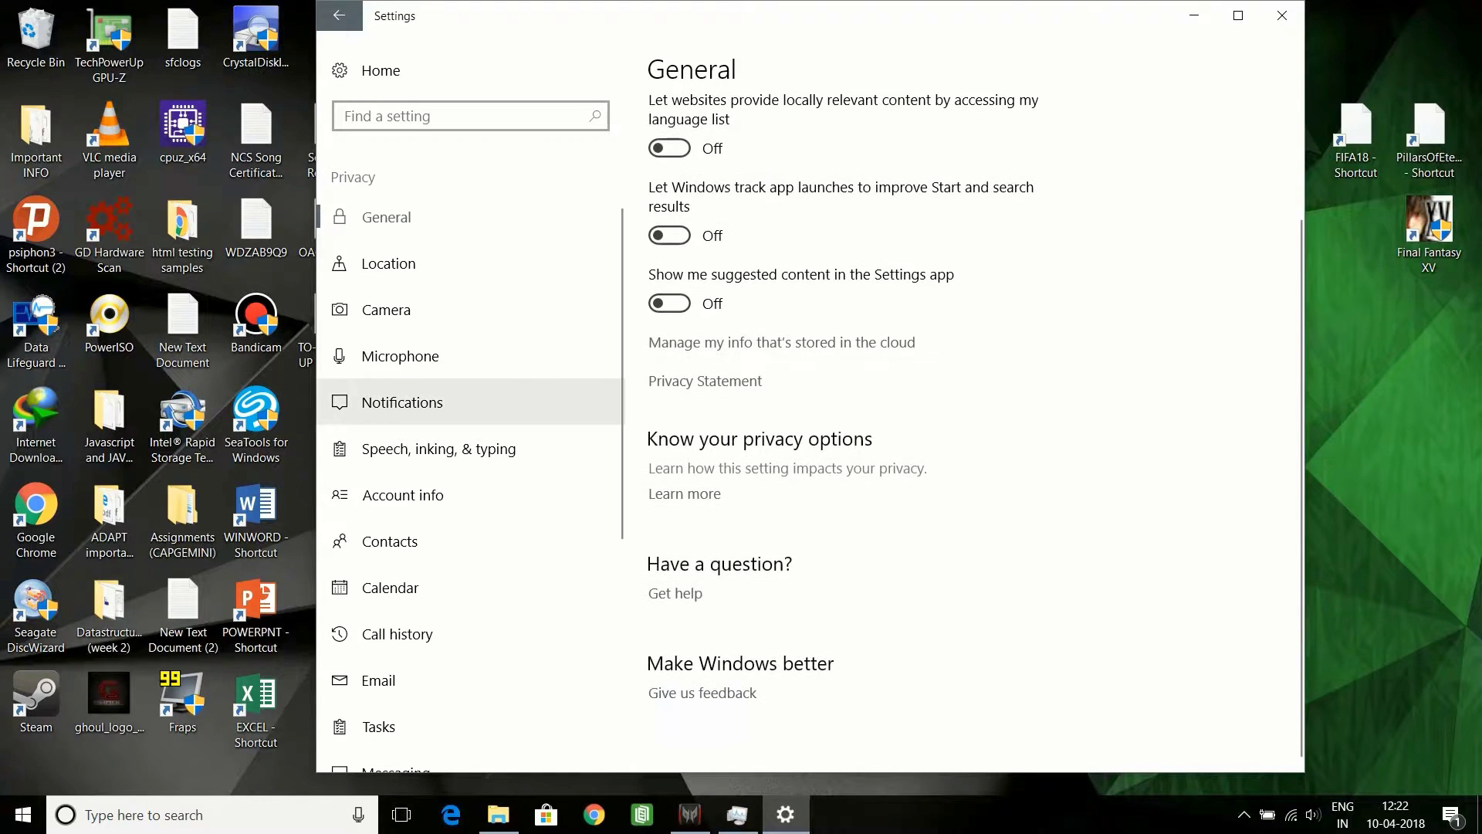
# - Turn off location for this device in the Location privacy settings and check the apps' precise location permissions
pyautogui.click(388, 264)
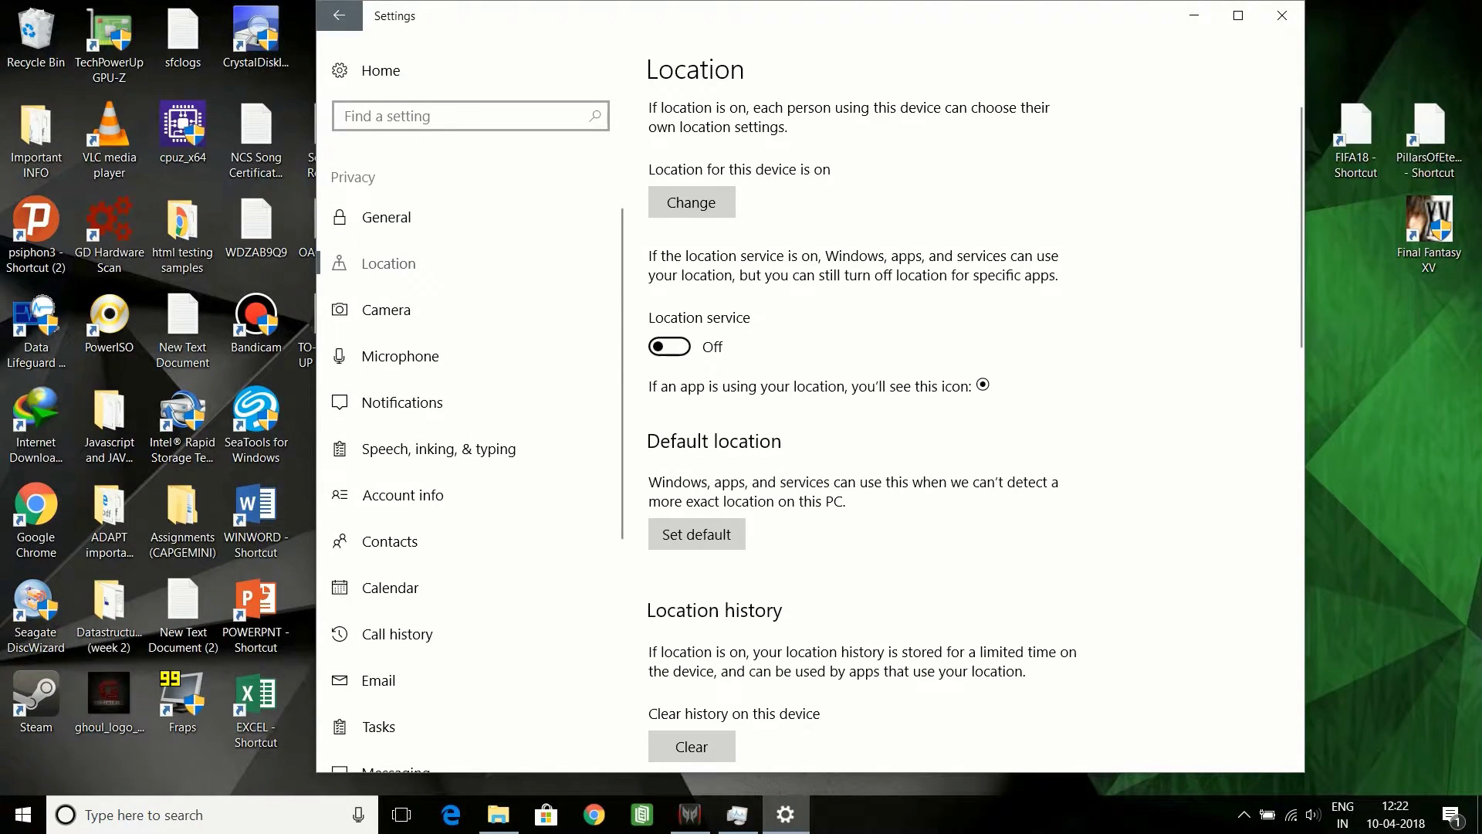
pyautogui.scroll(-2, 849, 425)
pyautogui.scroll(2, 850, 424)
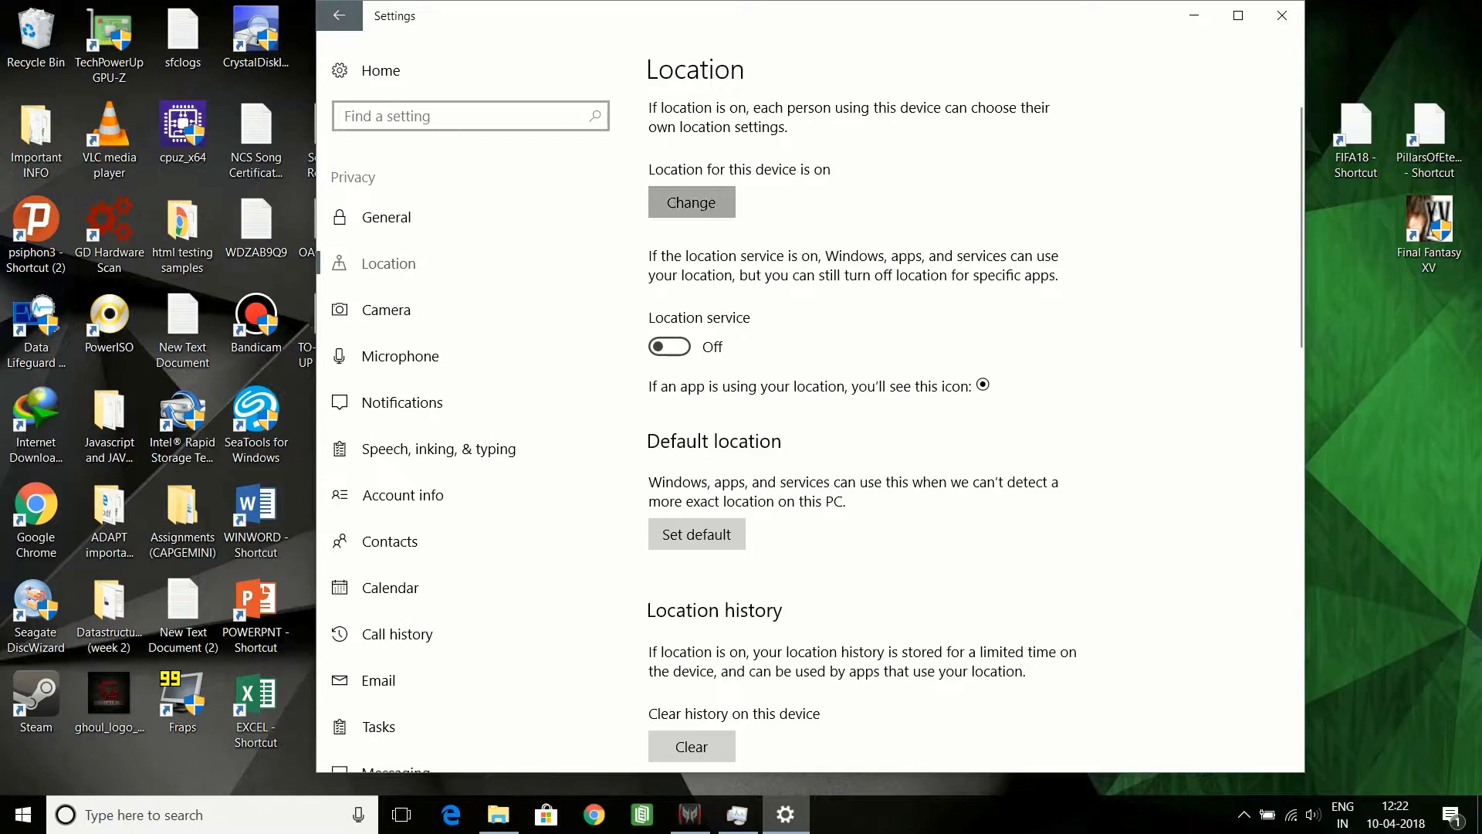
pyautogui.click(691, 202)
pyautogui.click(604, 120)
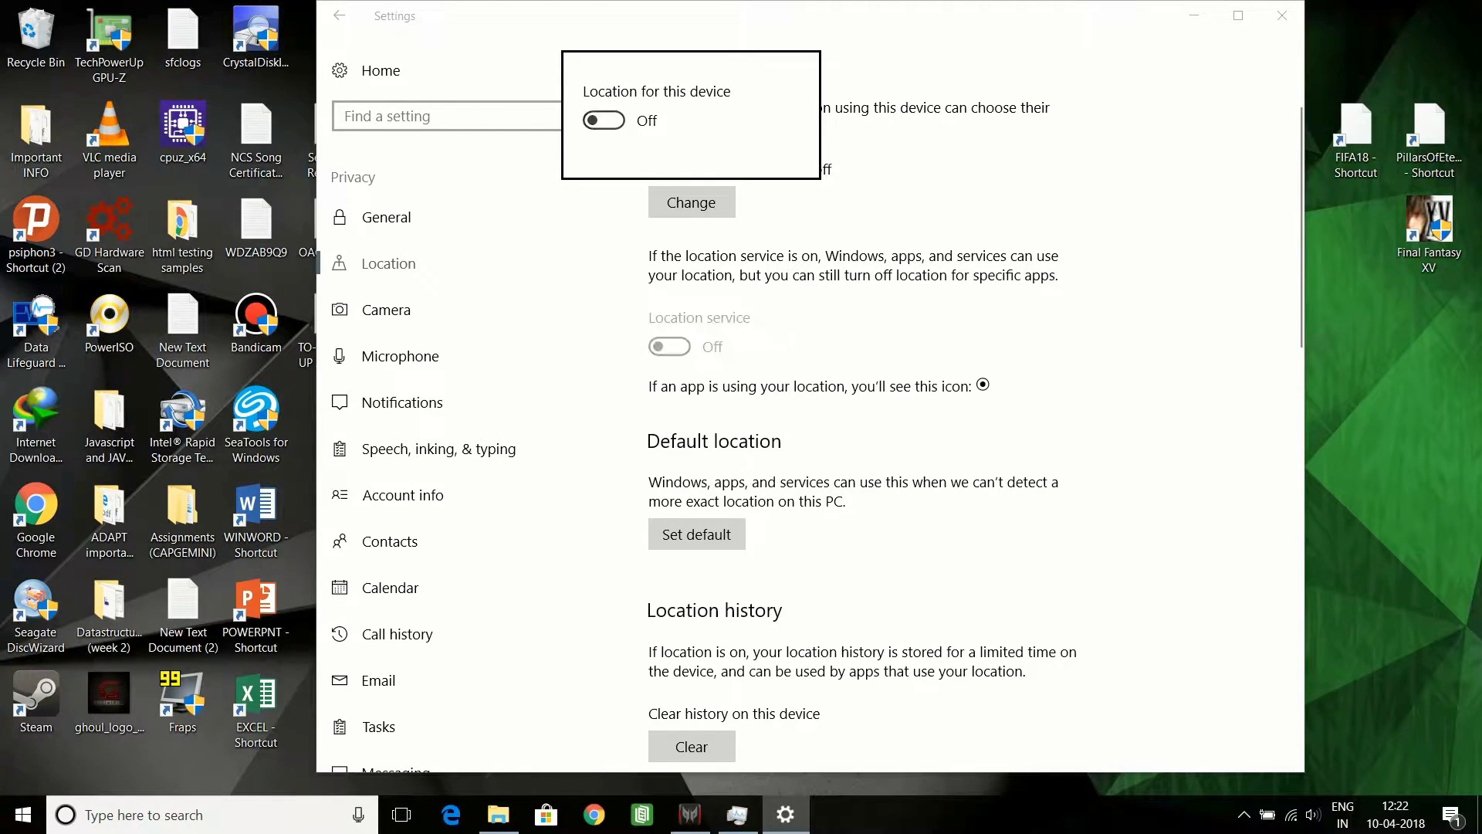
pyautogui.click(911, 202)
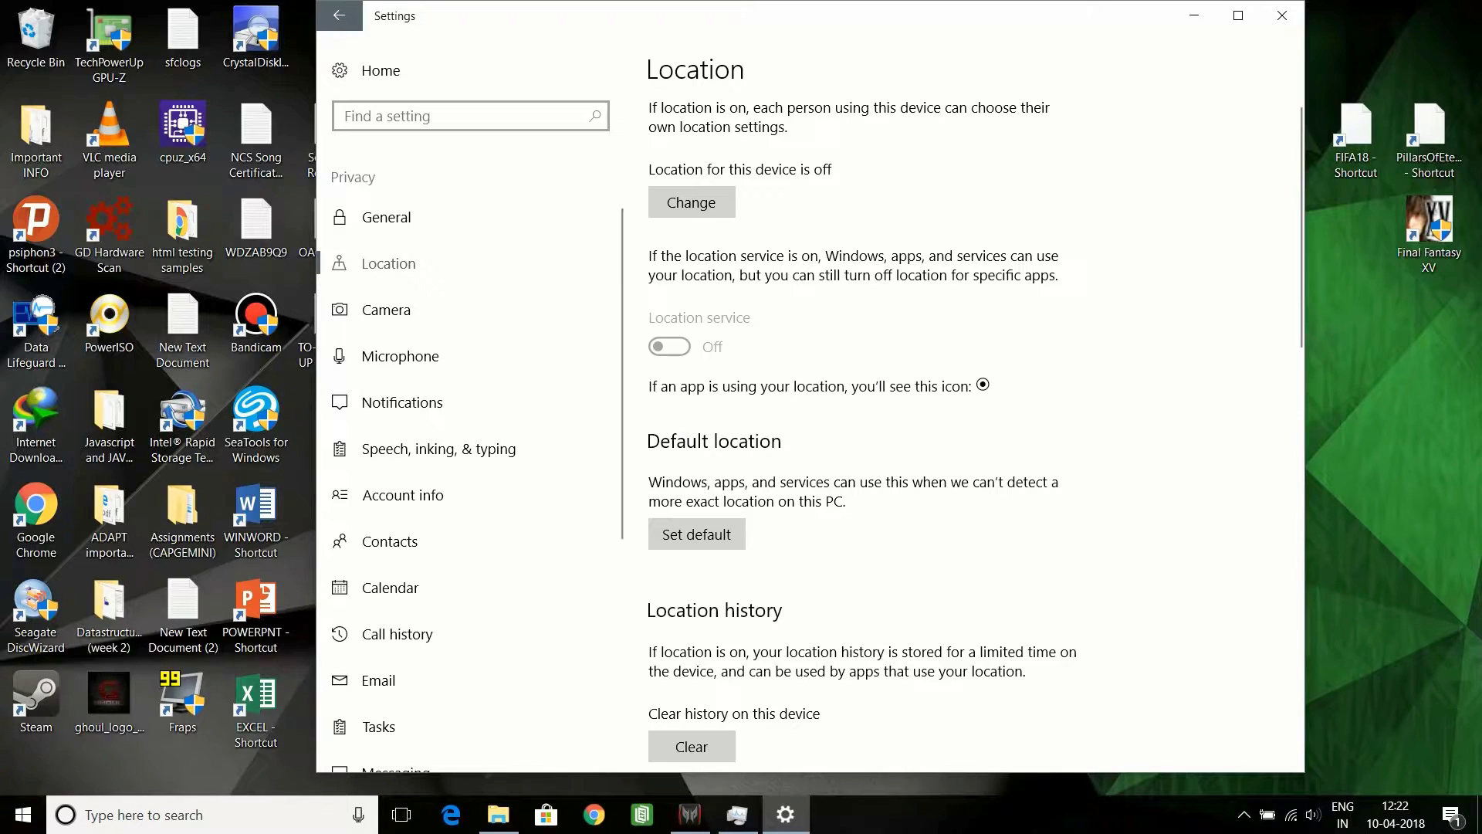
pyautogui.scroll(-7, 973, 433)
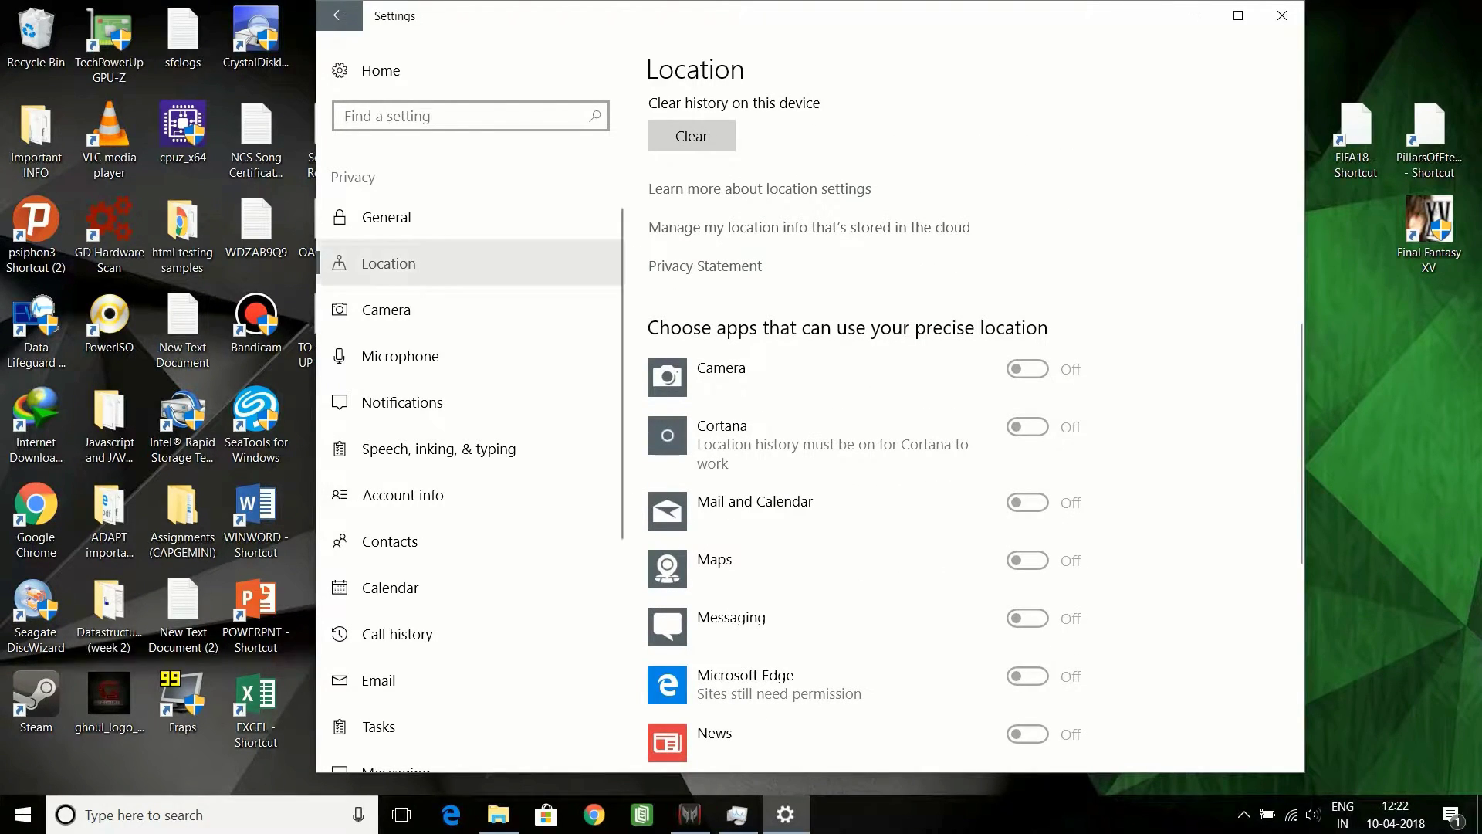
# - Review the Camera, Microphone and Notifications privacy pages and their app permissions
pyautogui.click(386, 310)
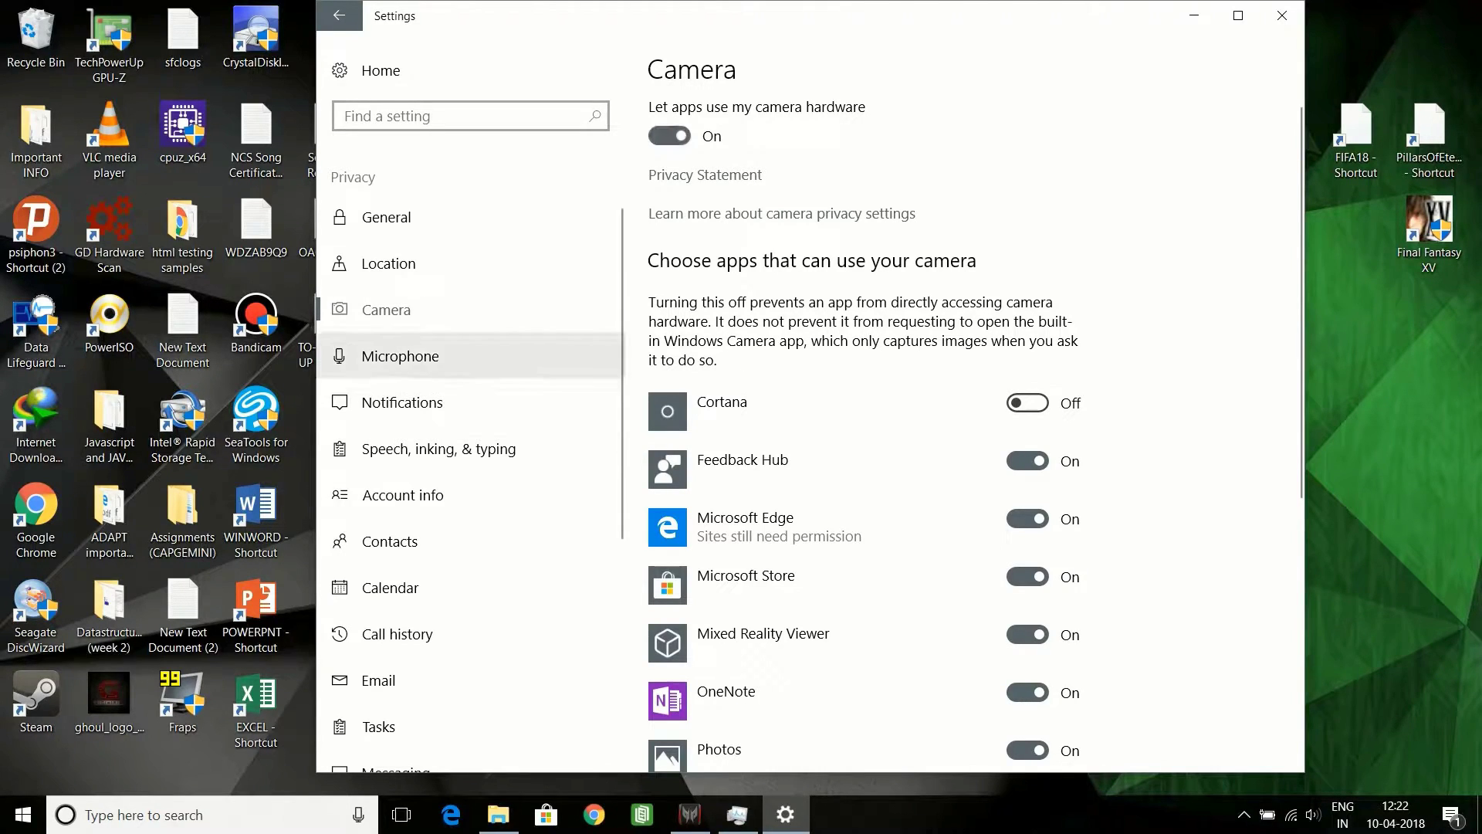
pyautogui.click(399, 356)
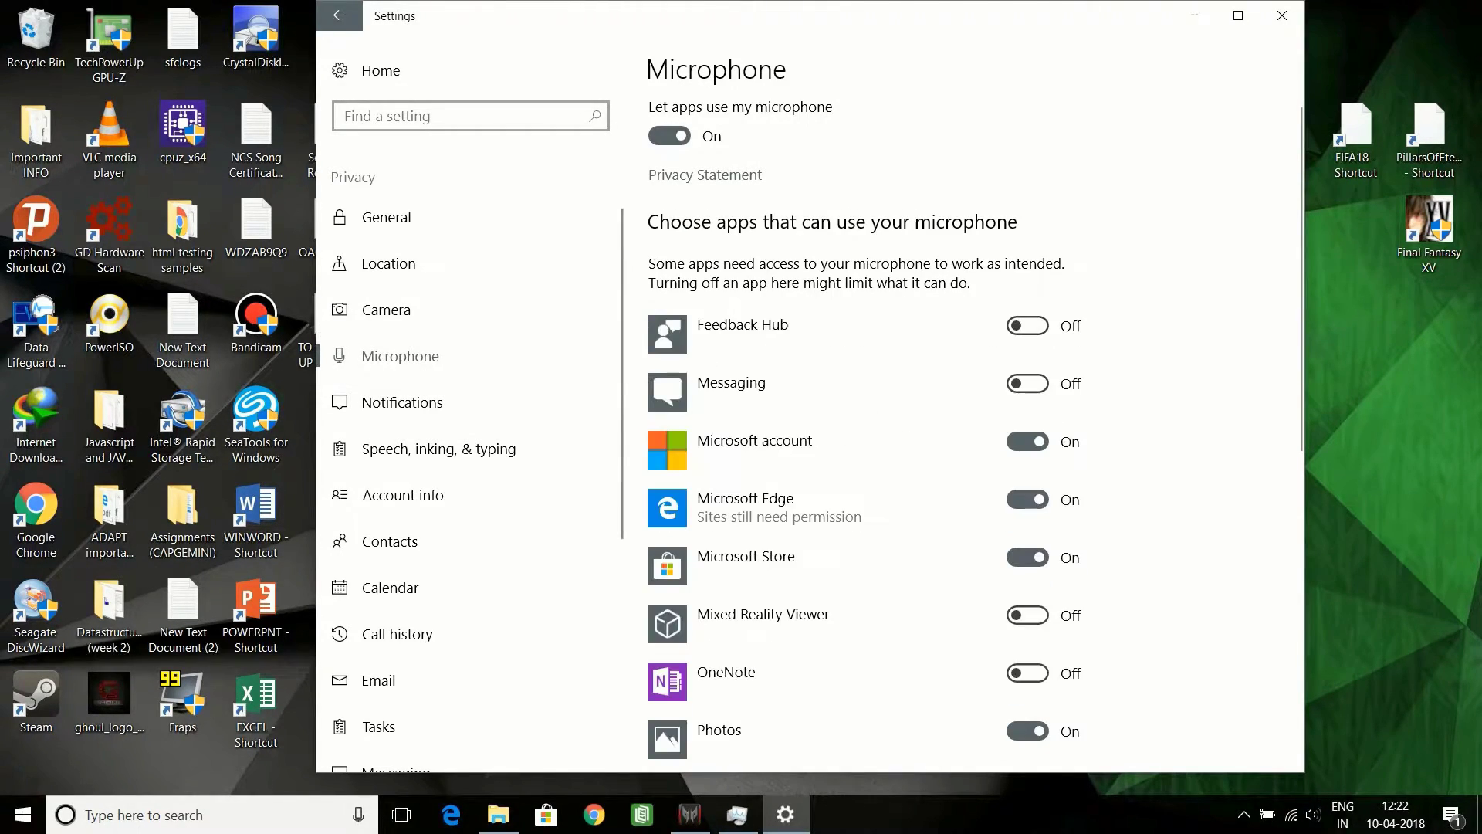
pyautogui.click(403, 402)
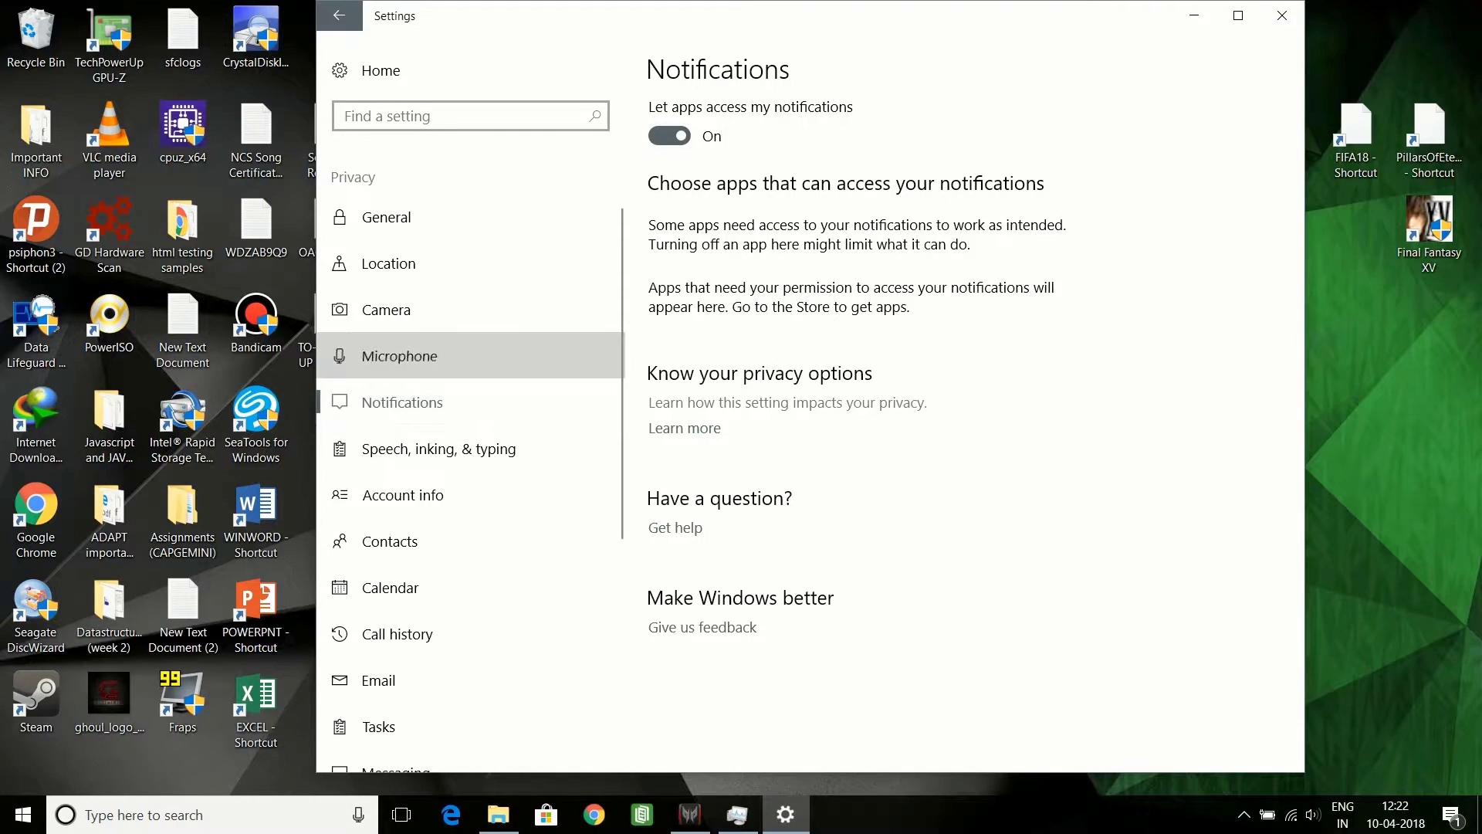
pyautogui.click(400, 356)
pyautogui.click(386, 310)
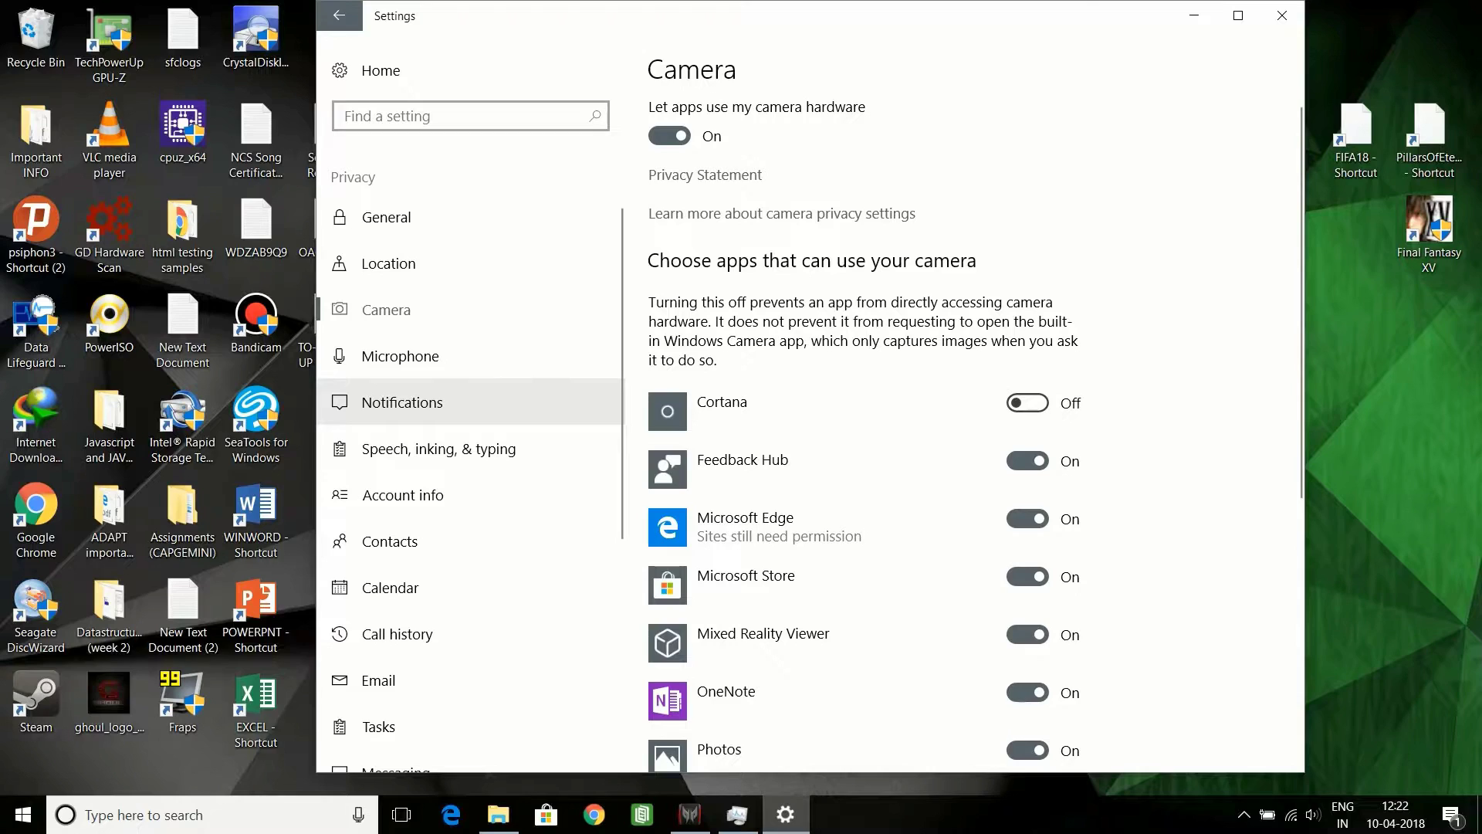
# - Turn off app access to notifications, and view the Speech, inking, & typing privacy options
pyautogui.click(402, 402)
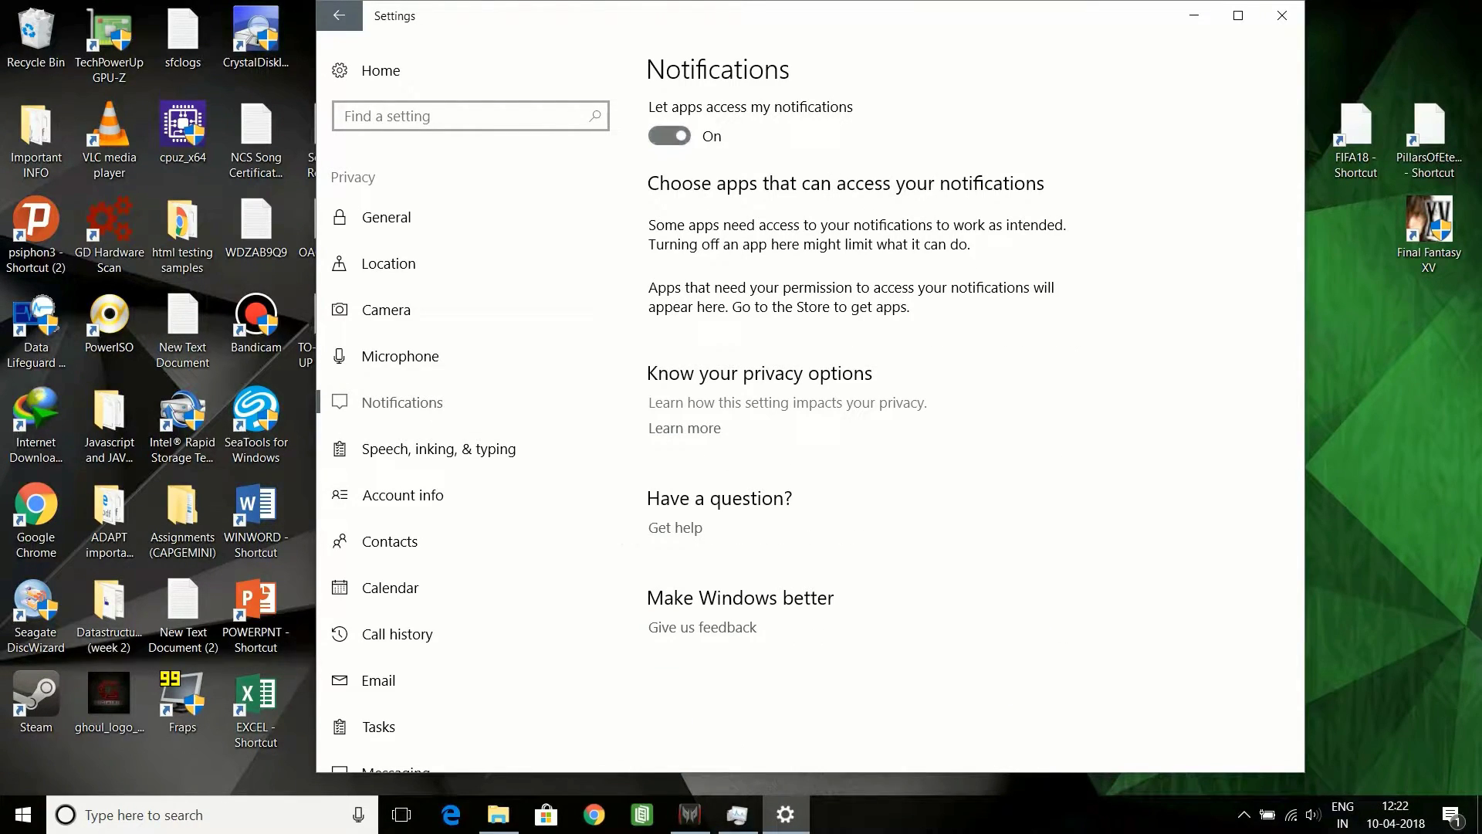
pyautogui.click(670, 136)
pyautogui.click(438, 448)
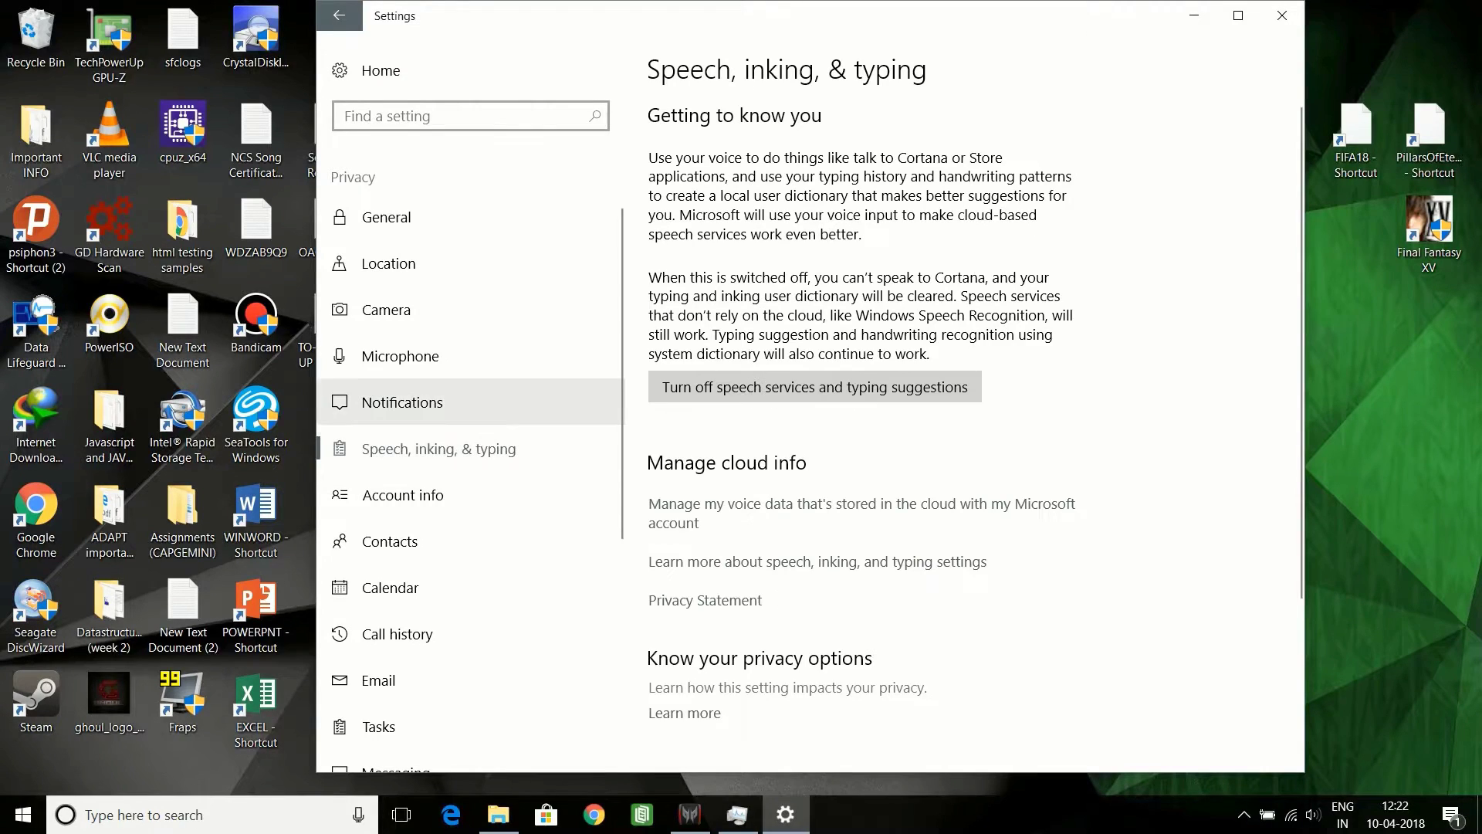
pyautogui.scroll(-3, 849, 424)
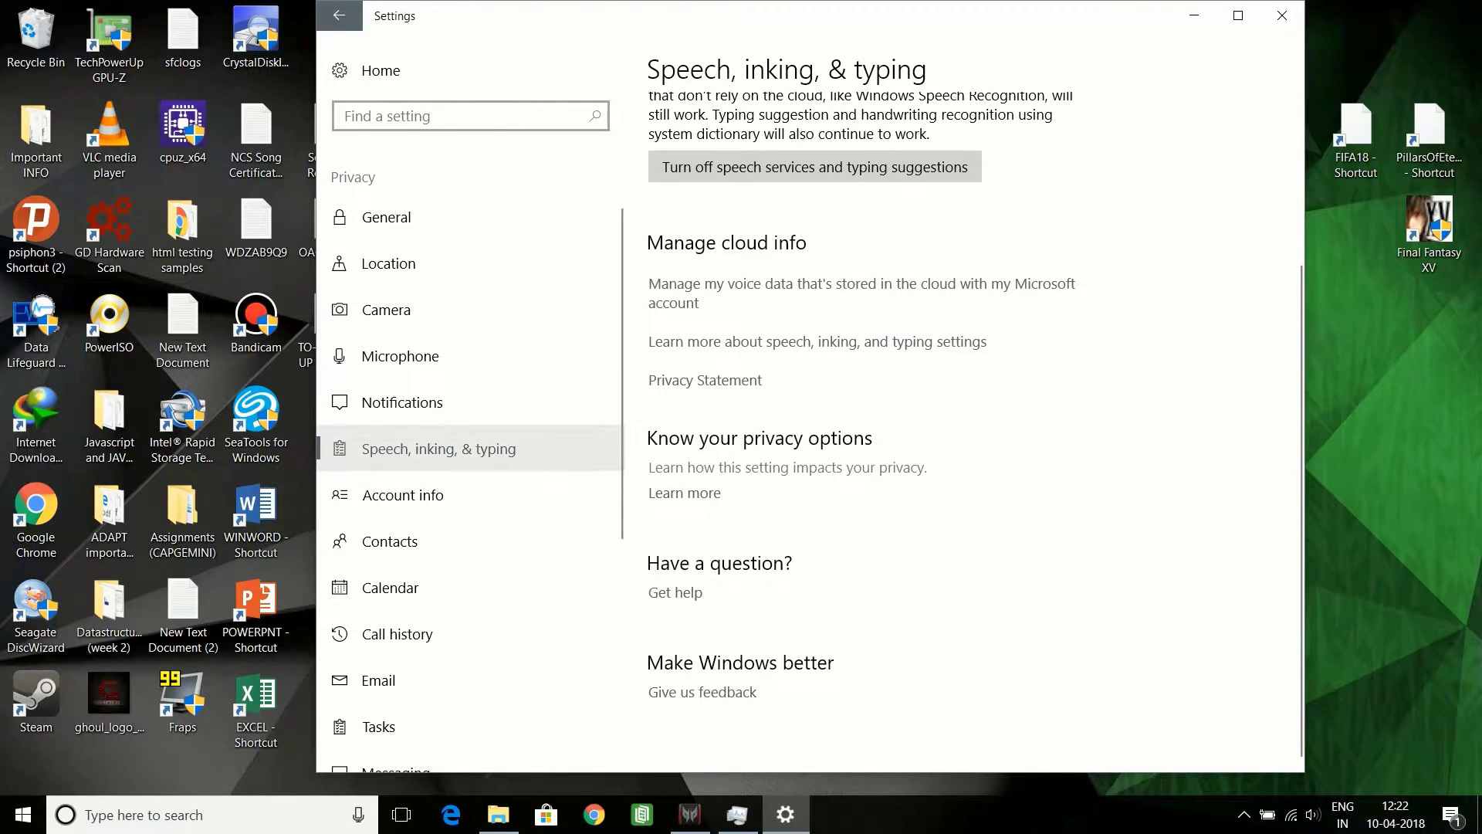
# - Turn off app access to account info and to contacts in the privacy settings
pyautogui.click(438, 495)
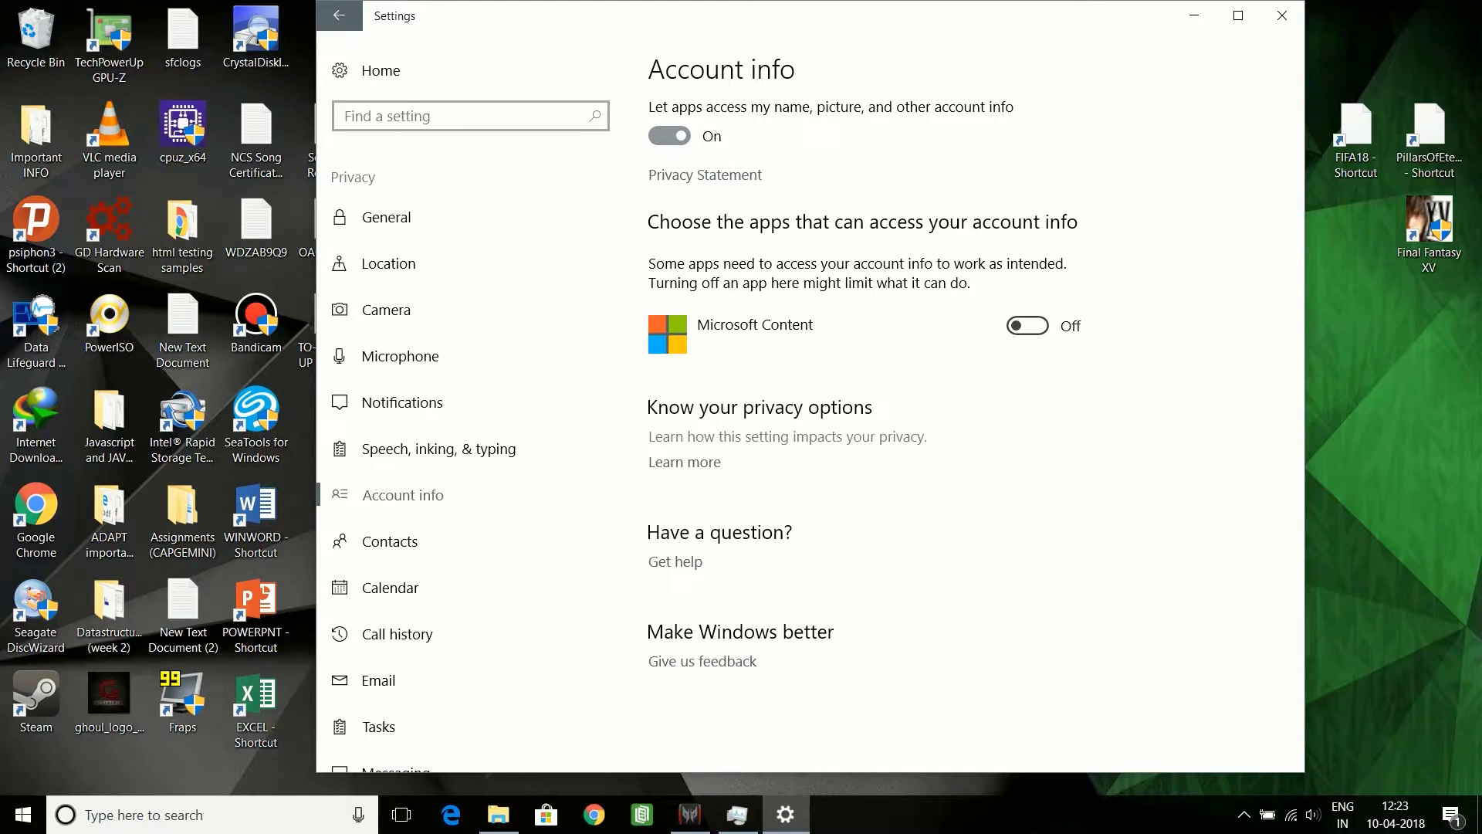
pyautogui.click(669, 136)
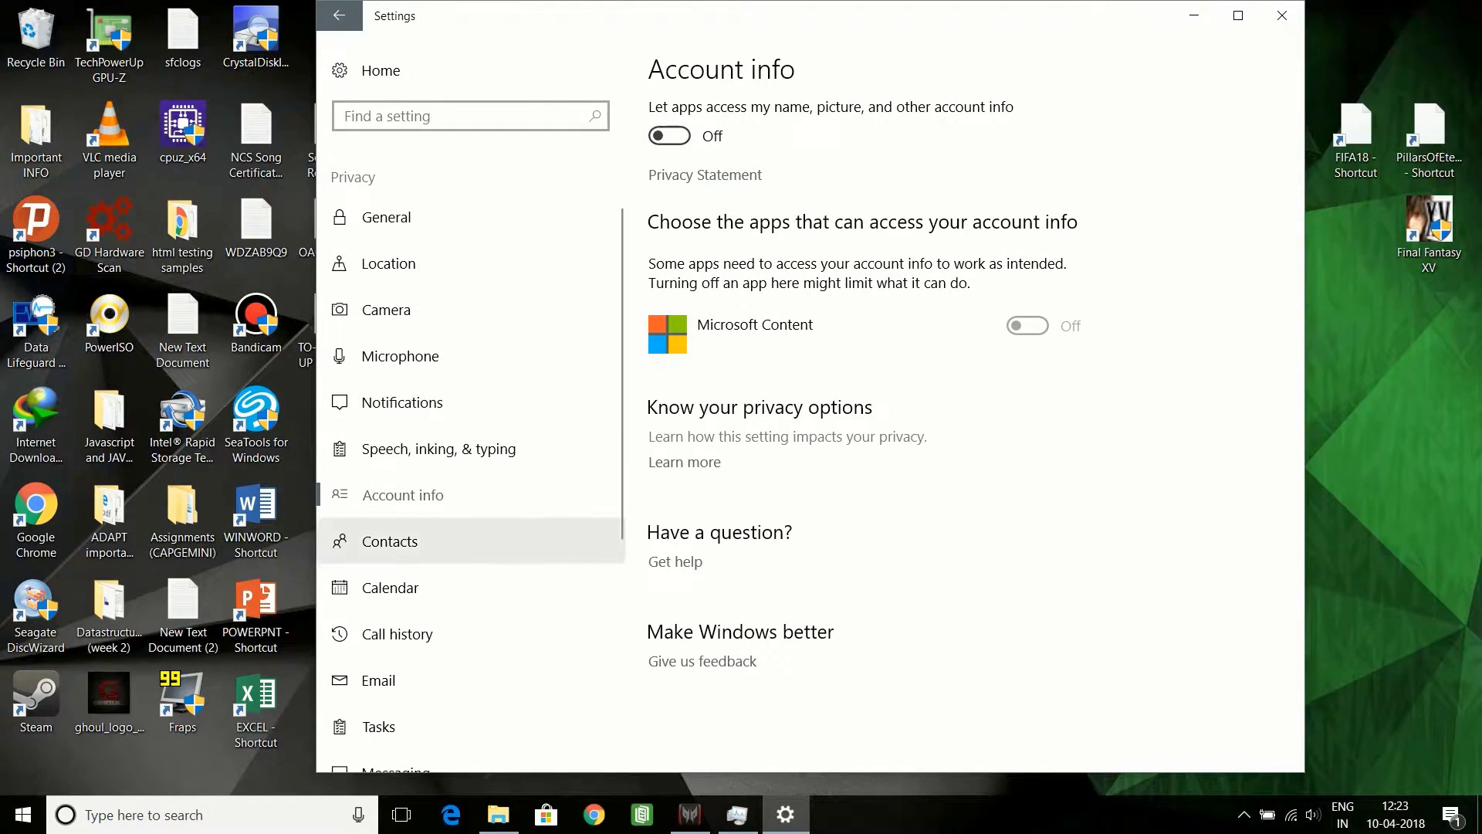
pyautogui.click(390, 541)
pyautogui.click(670, 136)
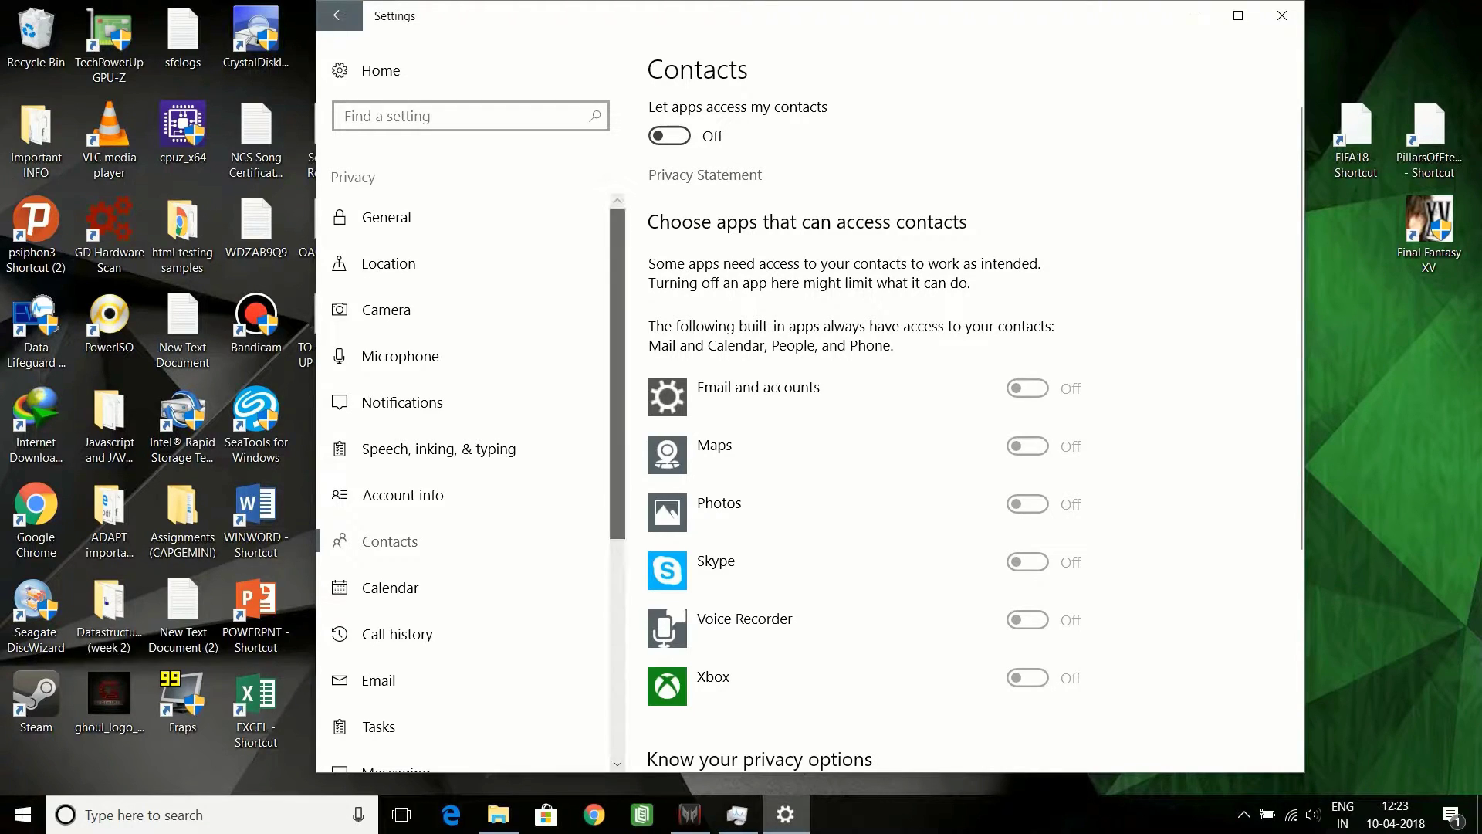
# - Review the Calendar, Call history, Email, Tasks and Messaging privacy pages and their app permissions
pyautogui.scroll(-1, 463, 383)
pyautogui.scroll(-1, 463, 463)
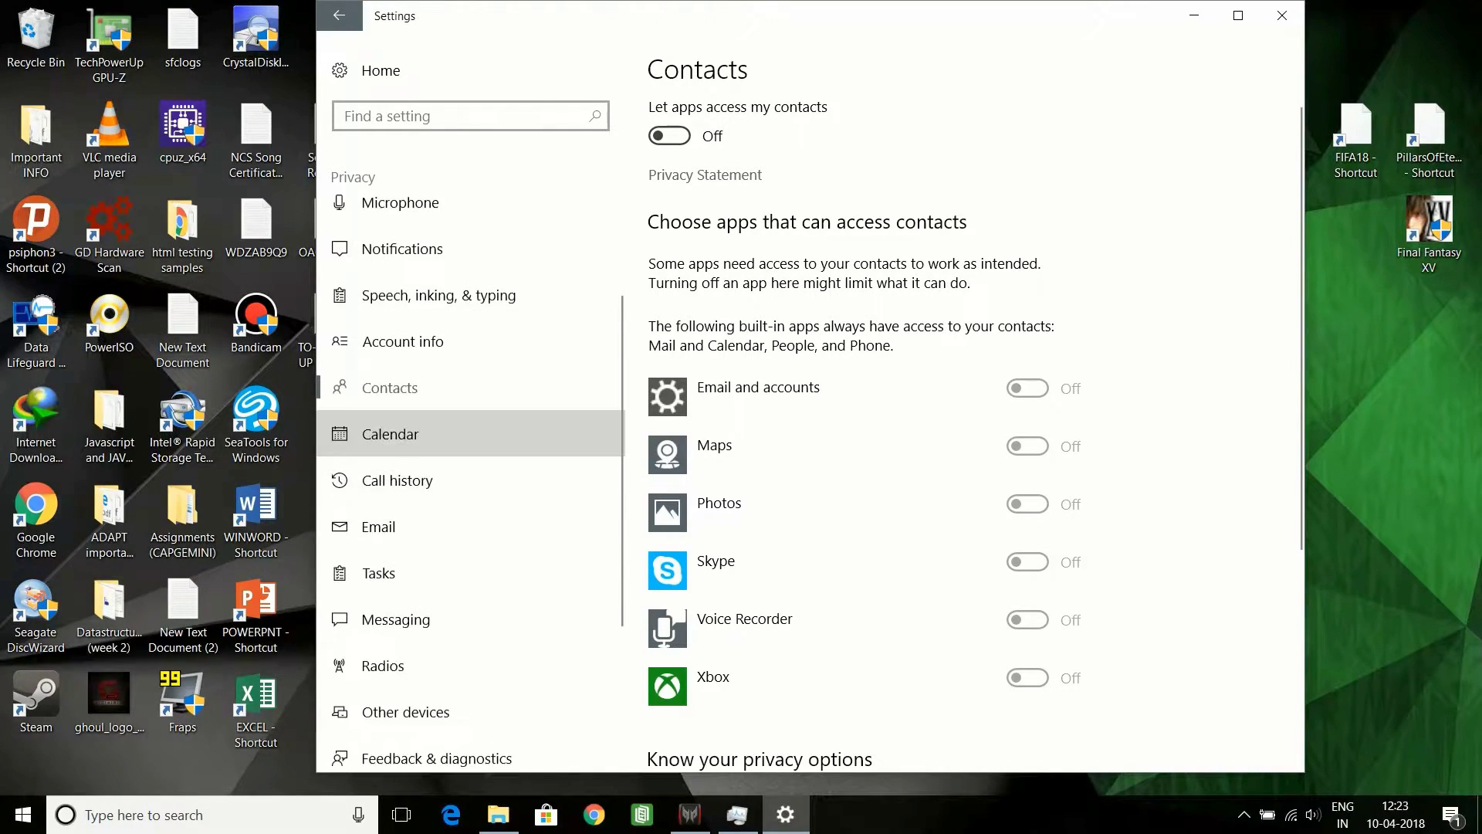
pyautogui.click(402, 434)
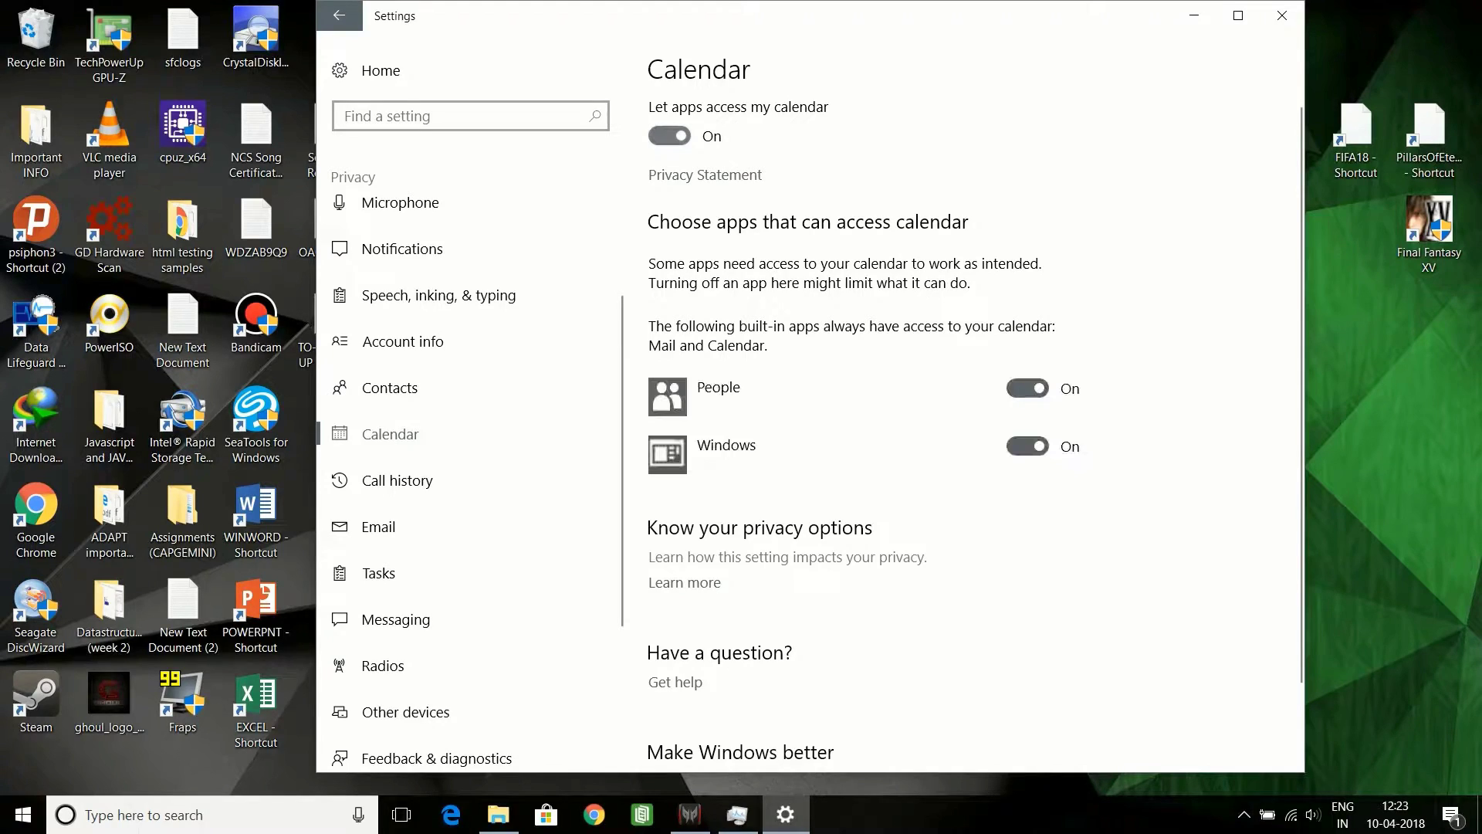
pyautogui.click(397, 480)
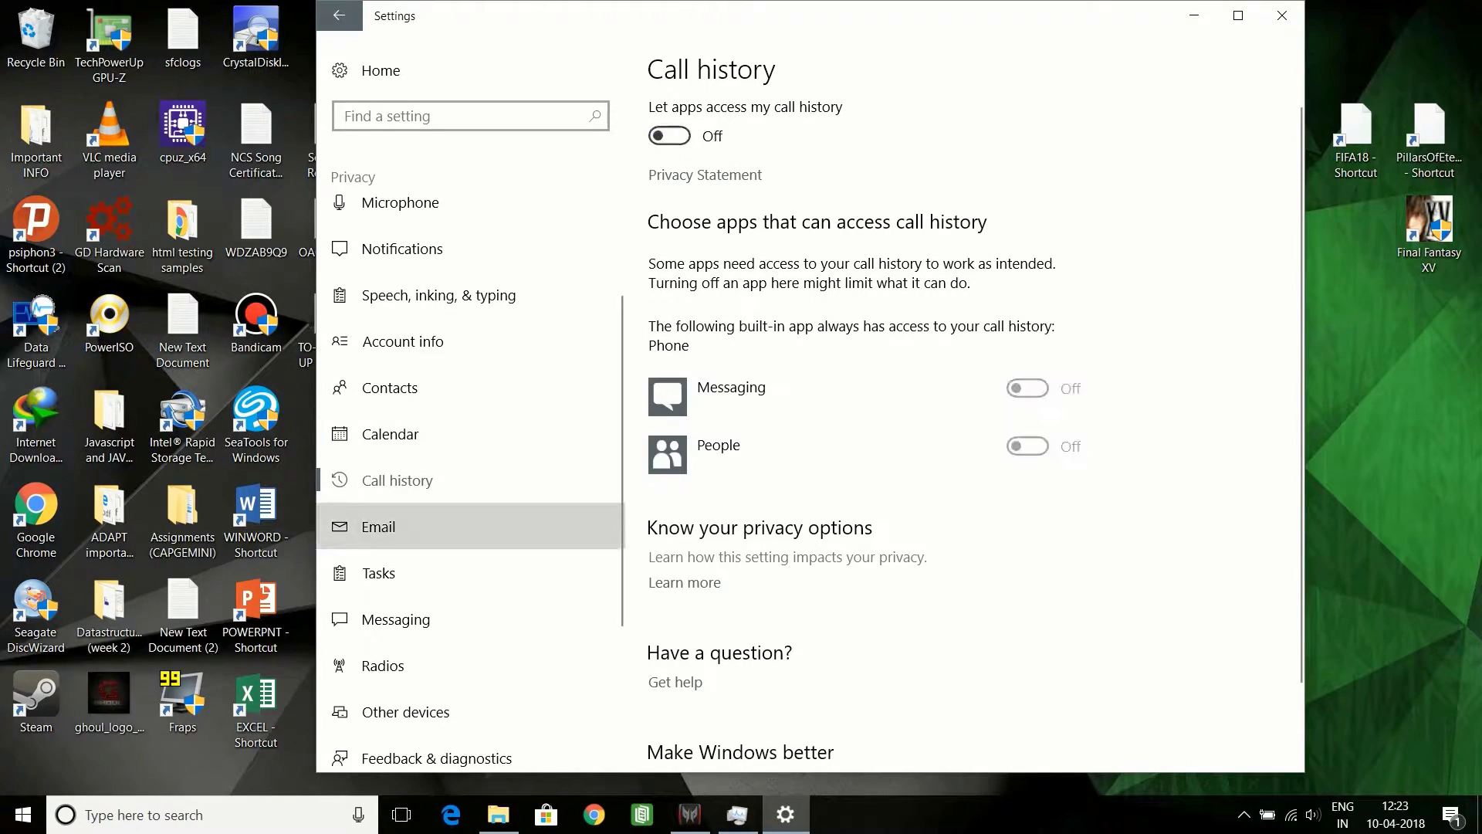
pyautogui.click(379, 526)
pyautogui.click(378, 572)
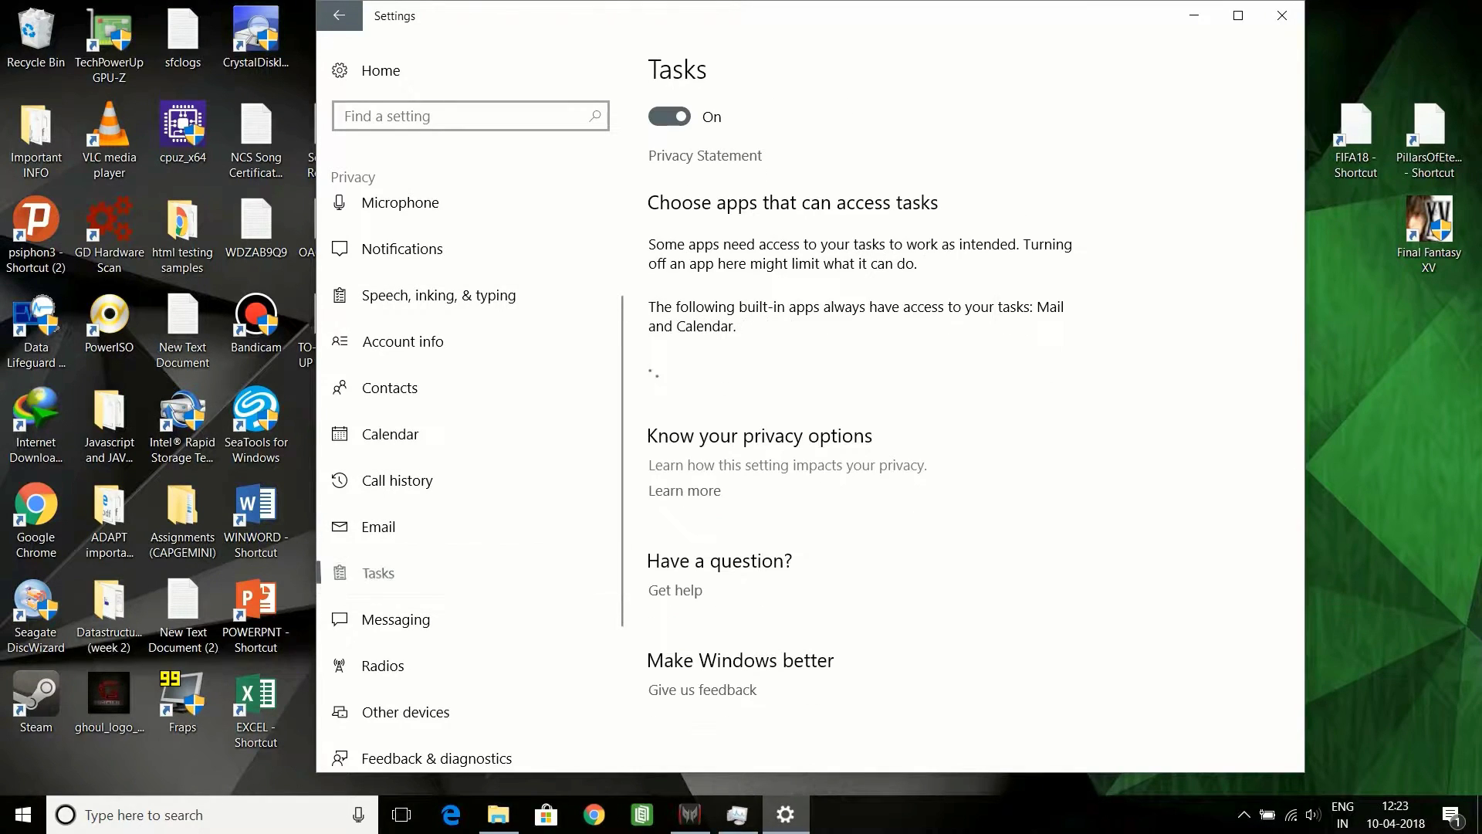
pyautogui.click(396, 619)
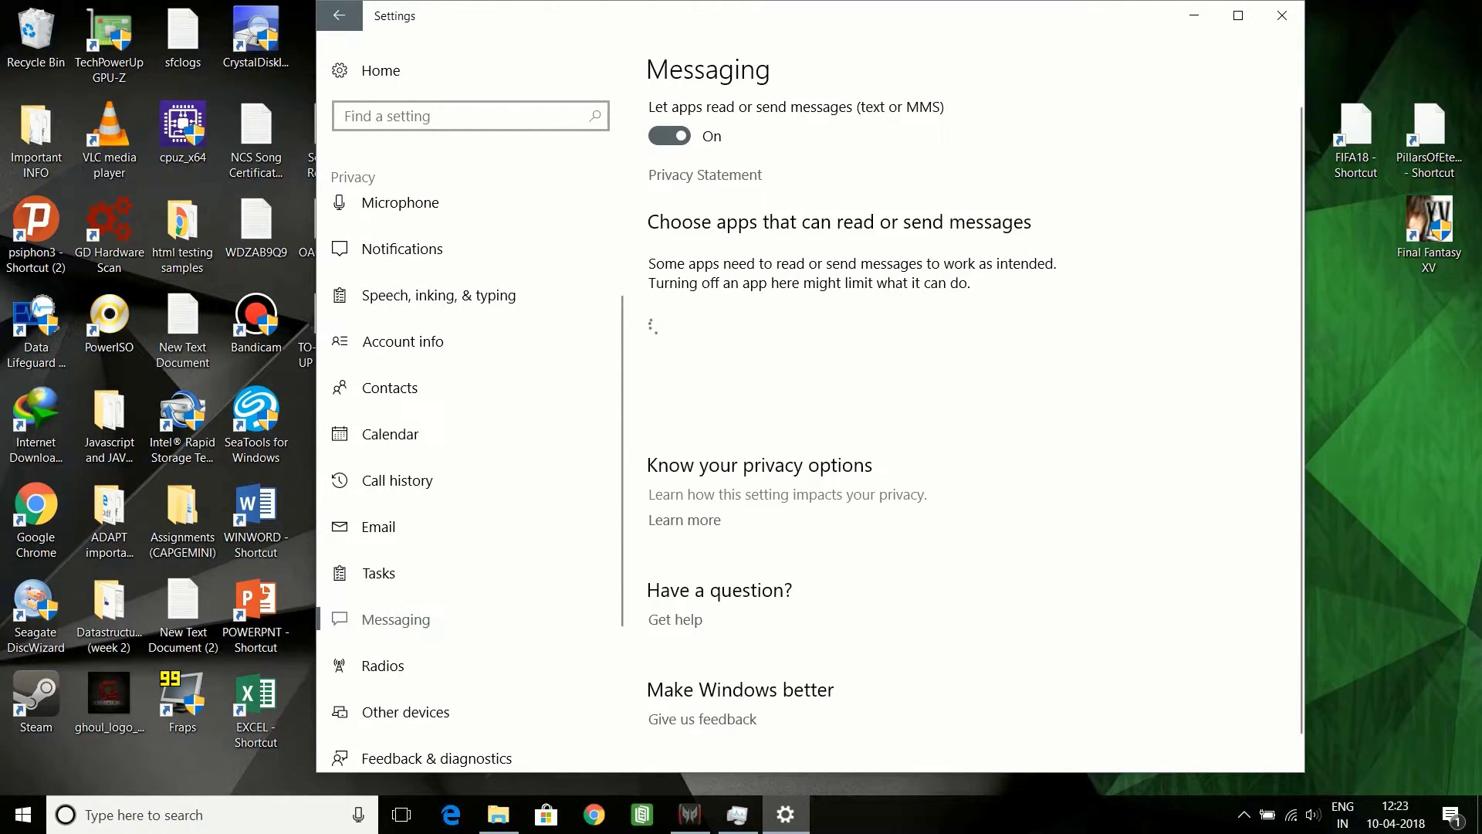
# - Turn off app control of radios and automatic sharing and syncing with unpaired wireless devices
pyautogui.scroll(-1, 463, 599)
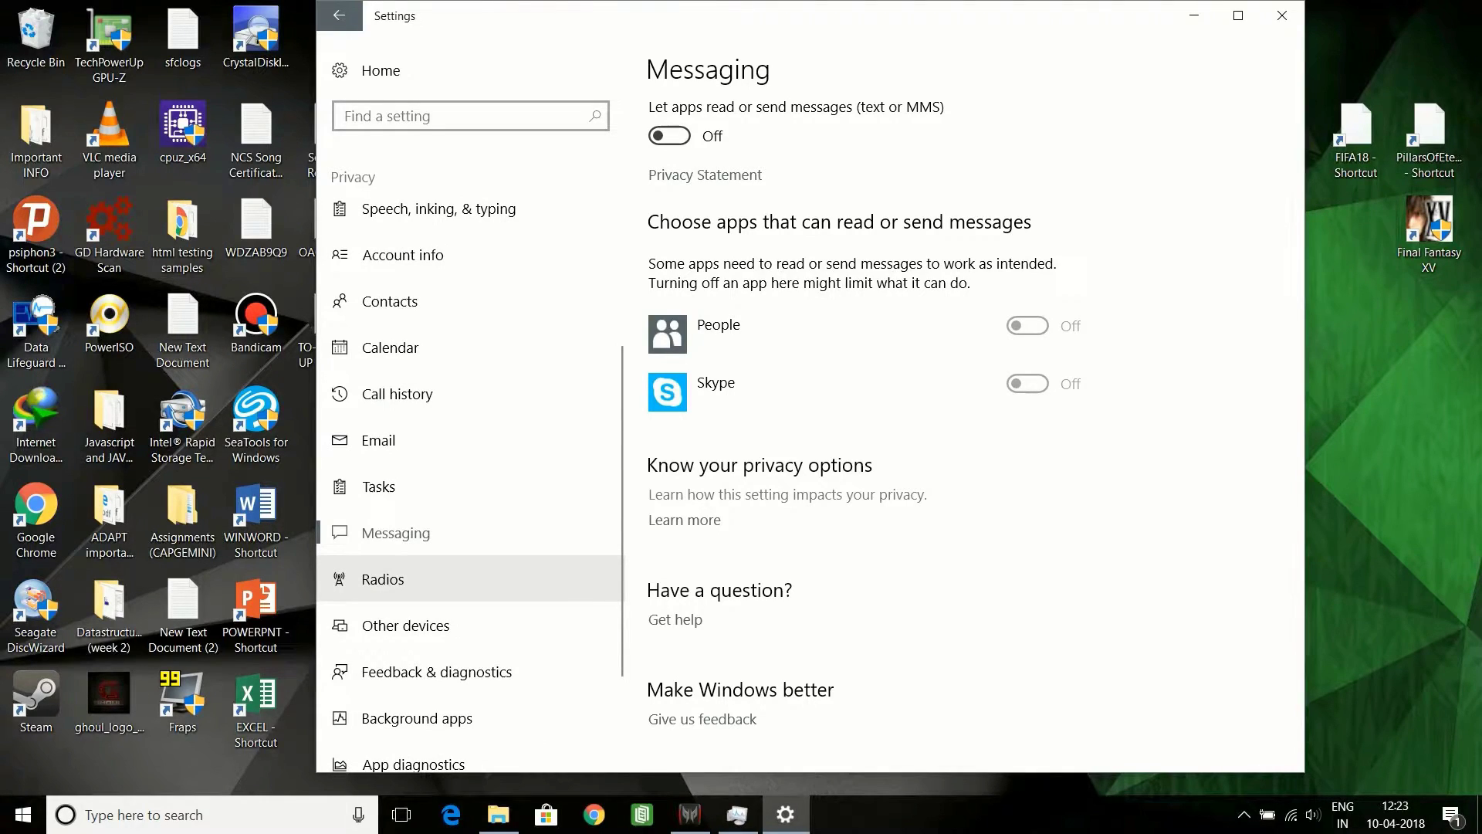
pyautogui.click(383, 579)
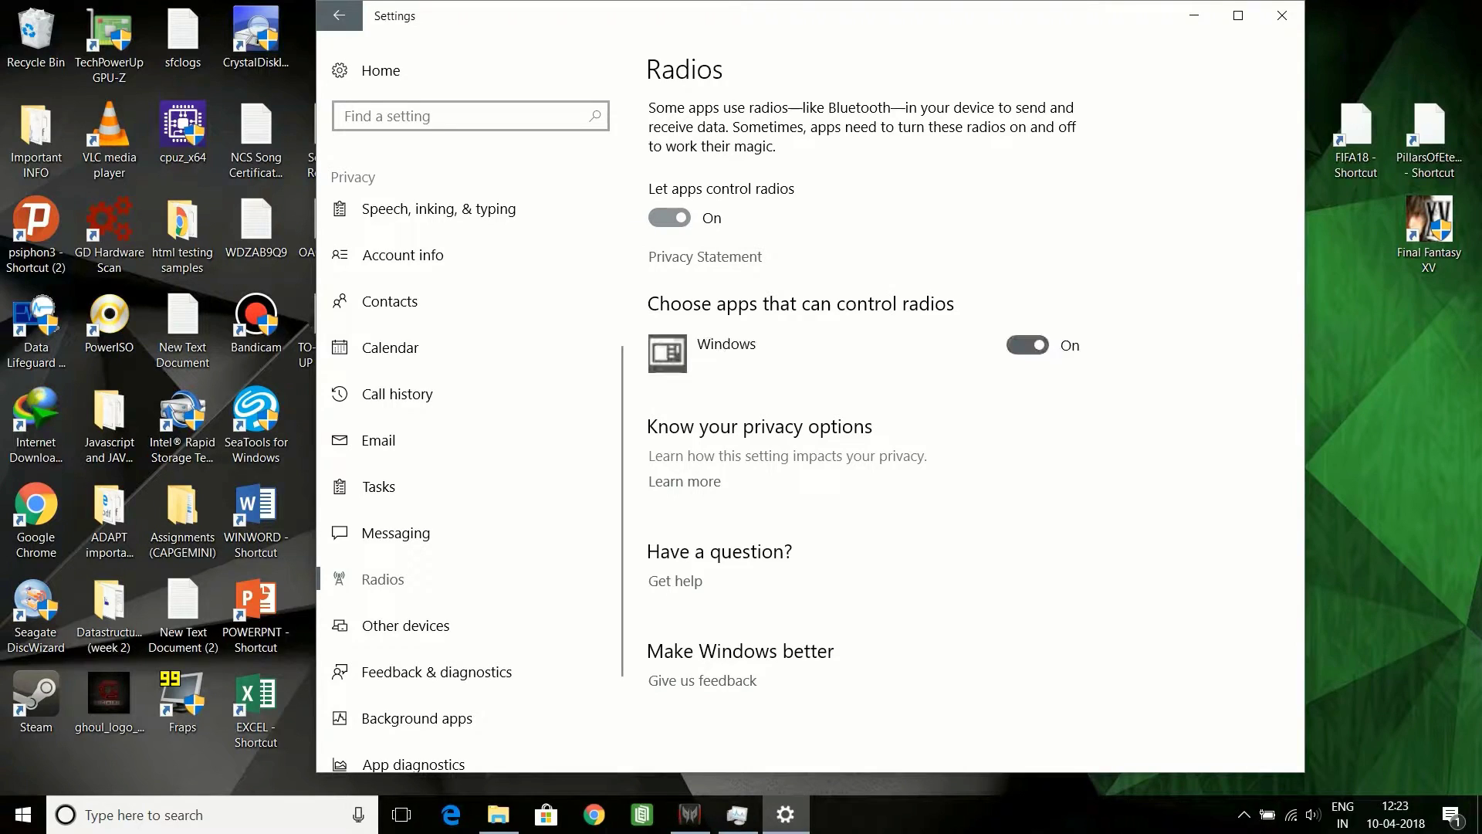
pyautogui.click(670, 218)
pyautogui.click(405, 625)
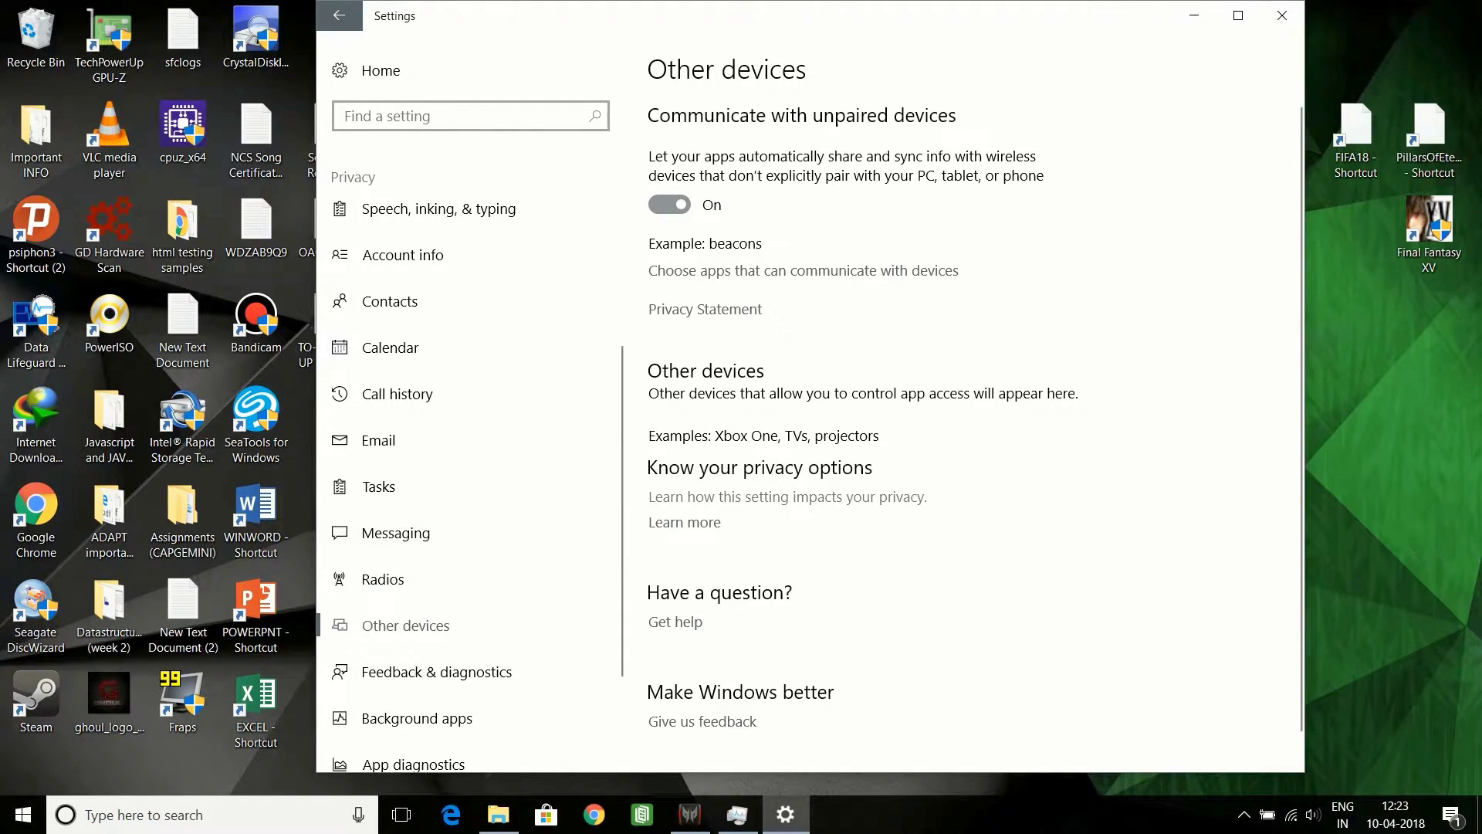
pyautogui.click(670, 205)
# - Set the diagnostic data sent to Microsoft to Basic in the Feedback & diagnostics settings
pyautogui.scroll(-3, 464, 530)
pyautogui.click(438, 530)
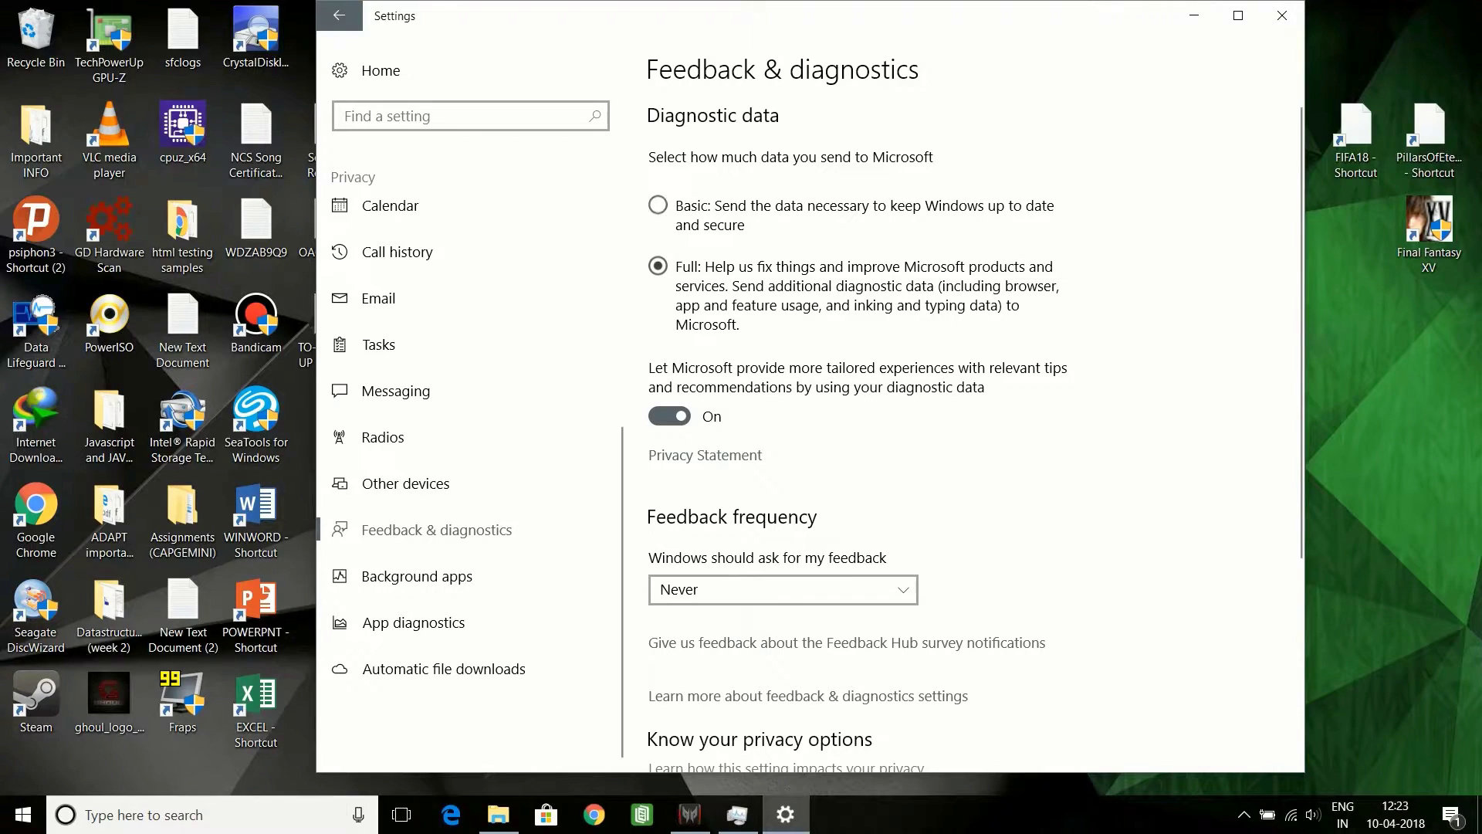
pyautogui.click(658, 204)
# - Check which apps can run in the background and turn off background running for Calculator
pyautogui.click(417, 576)
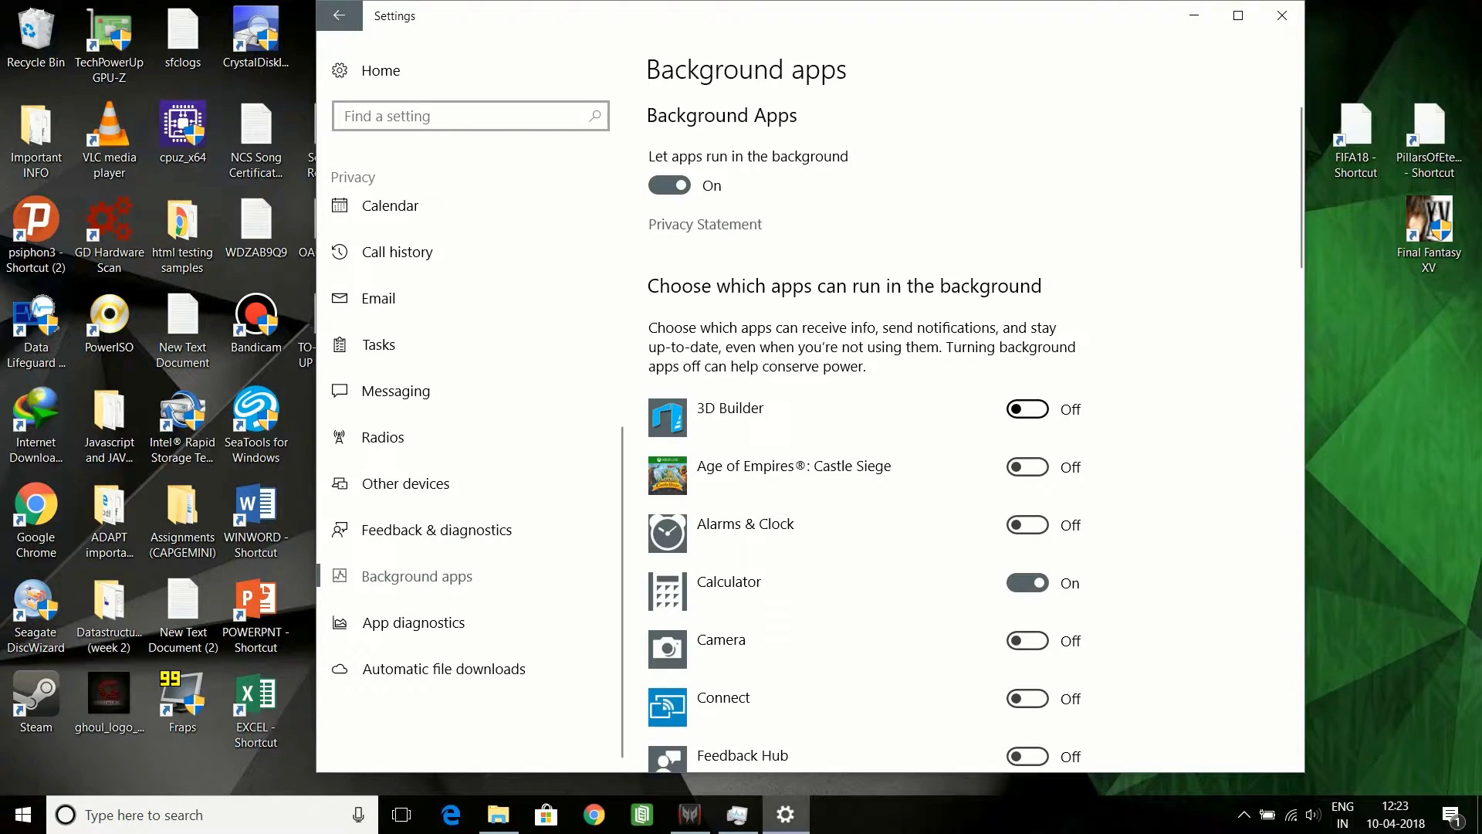
pyautogui.scroll(-3, 865, 433)
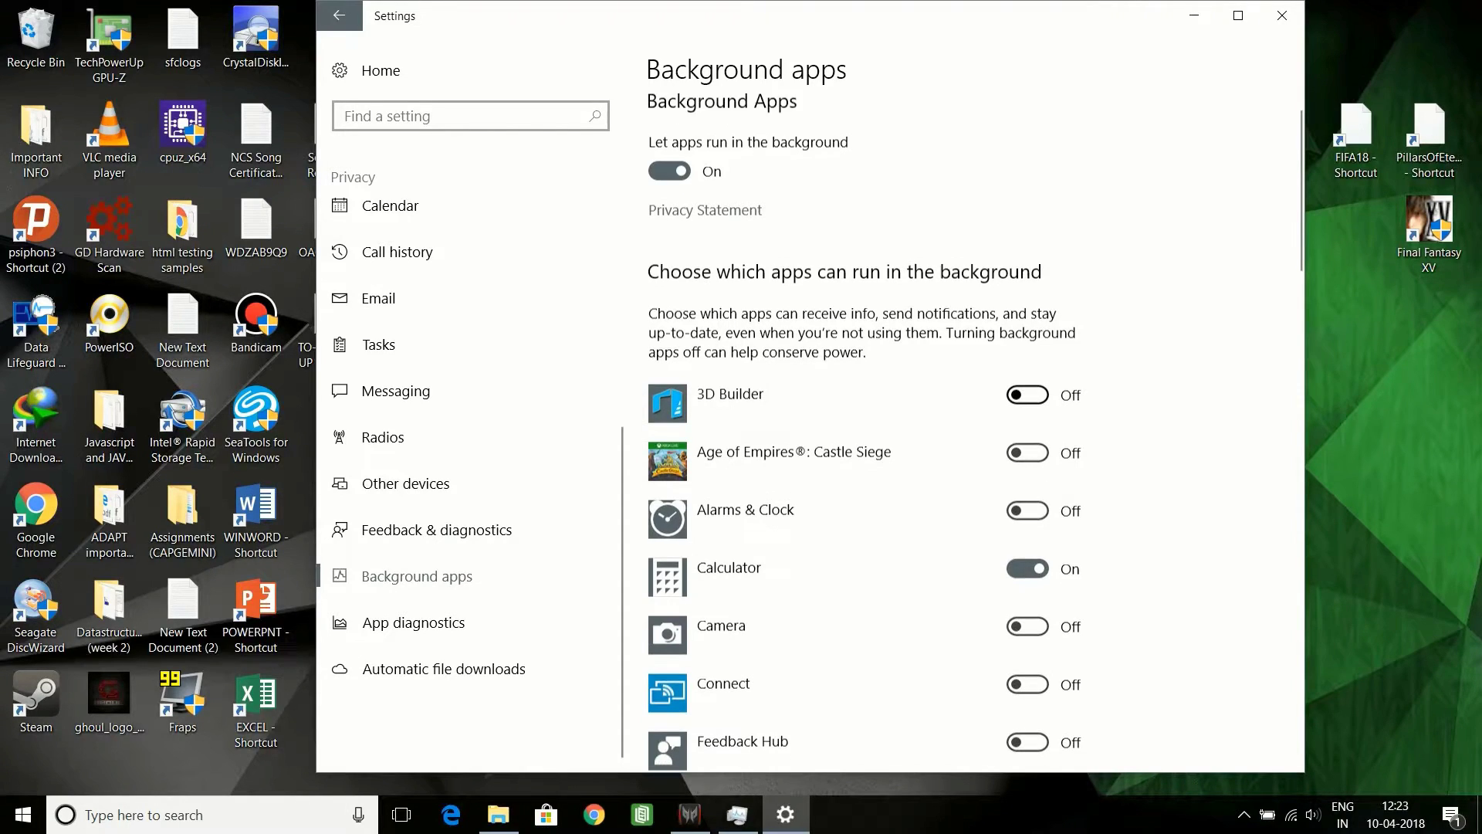
pyautogui.scroll(-5, 865, 433)
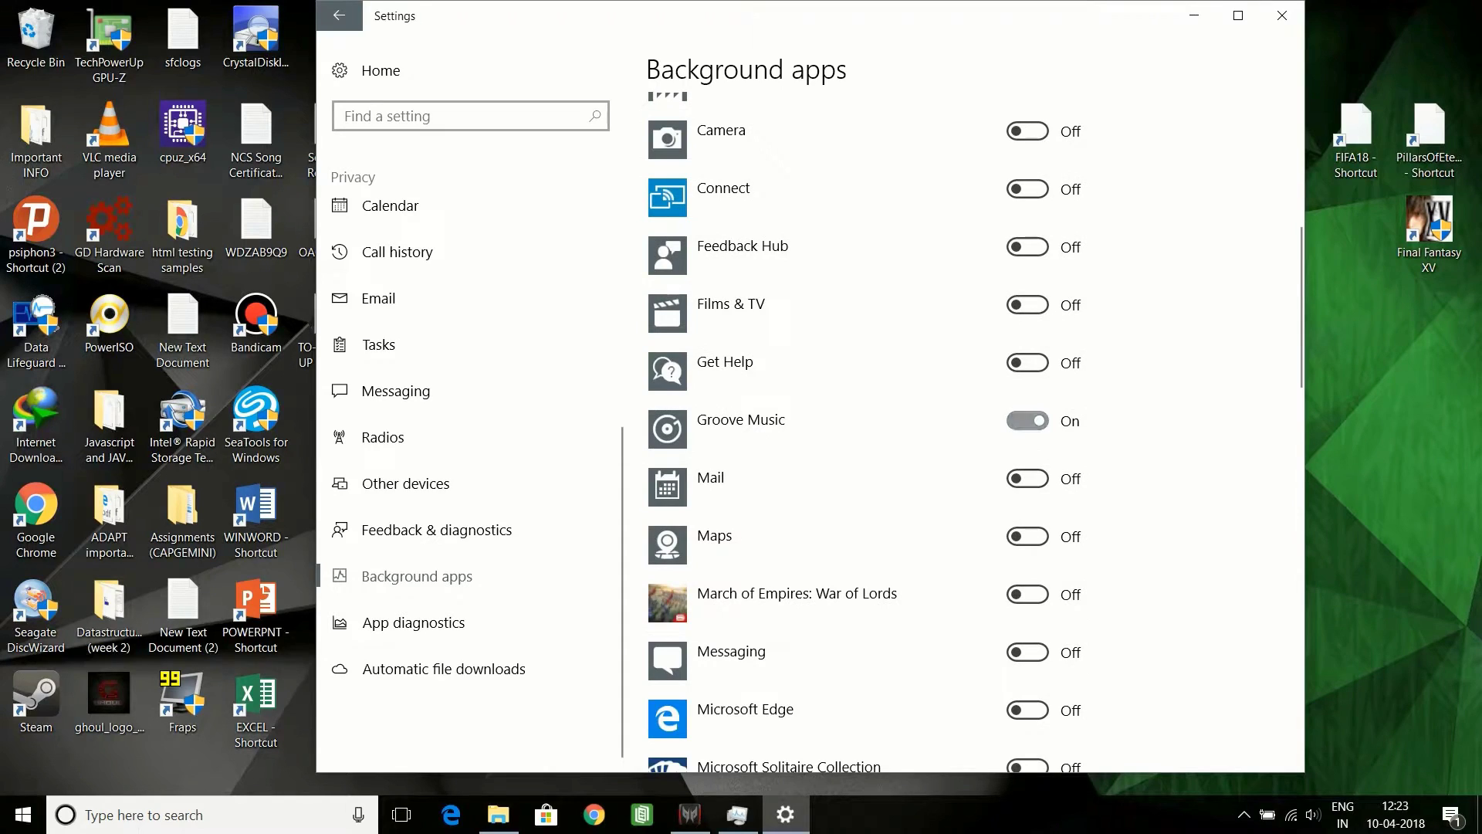
pyautogui.scroll(5, 865, 432)
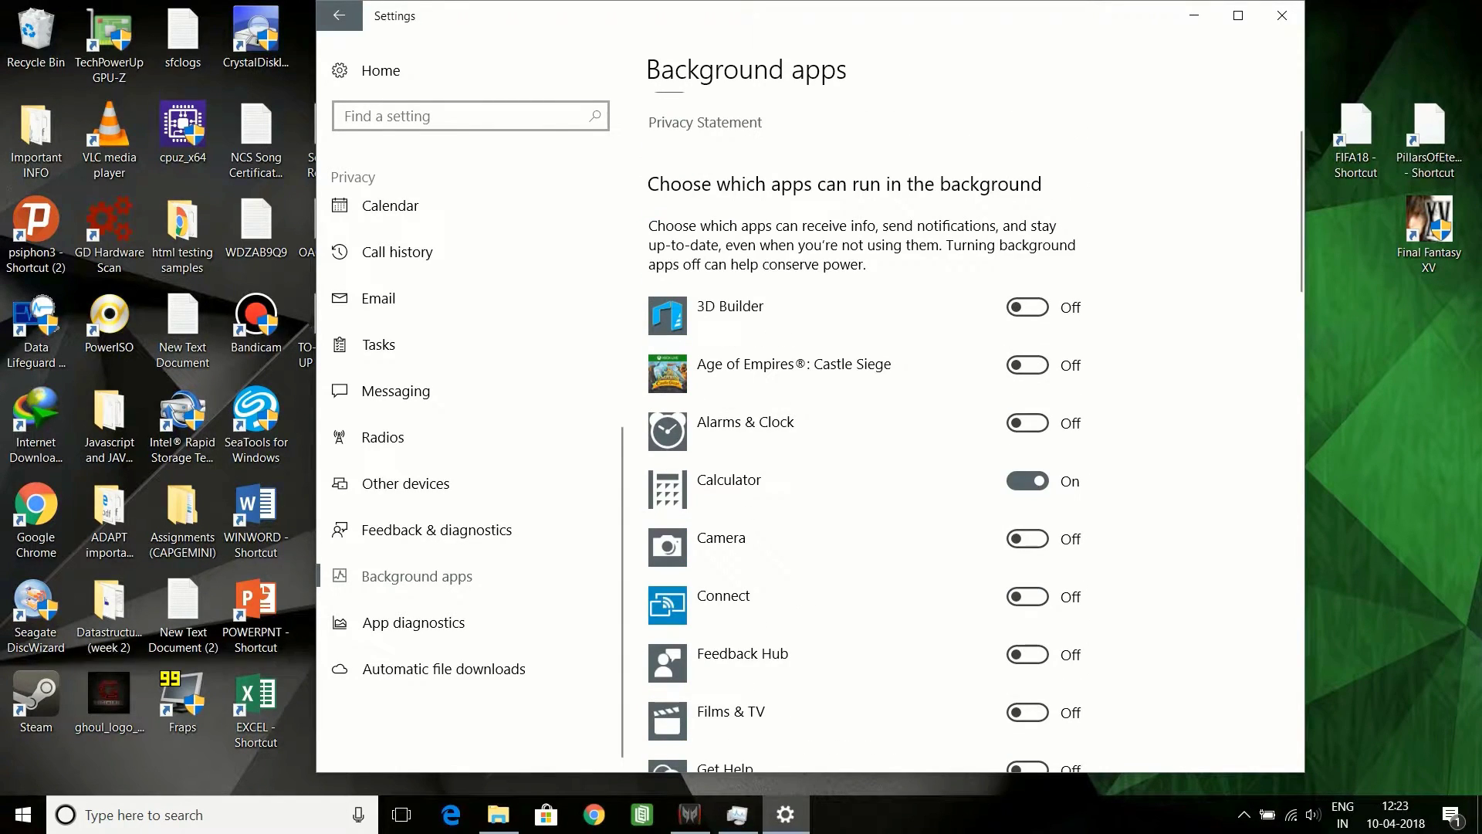
pyautogui.scroll(-3, 865, 433)
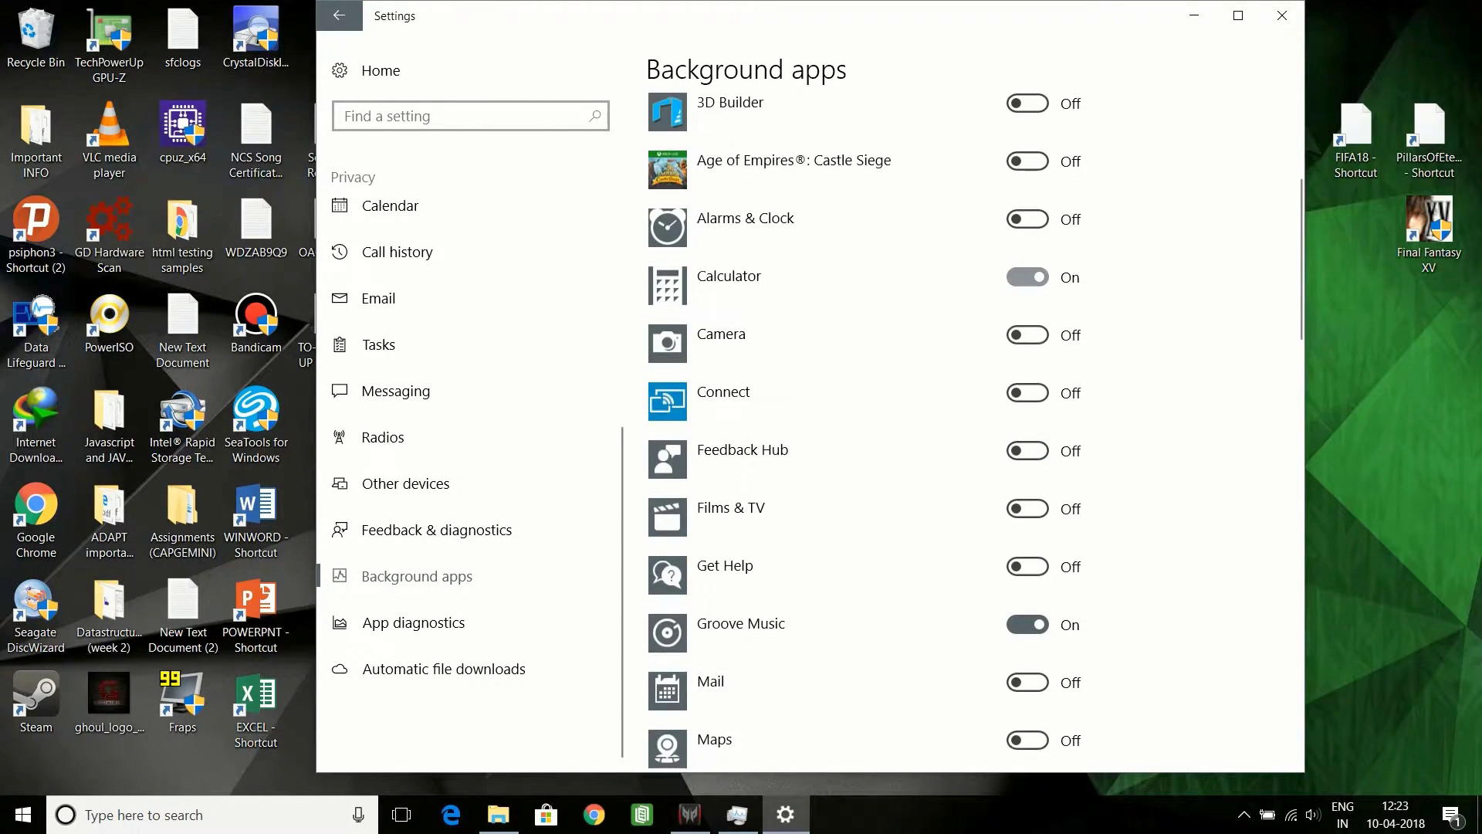
pyautogui.click(1027, 277)
# - Examine the background permissions of the remaining apps, from Camera through to Xbox
pyautogui.scroll(-3, 864, 432)
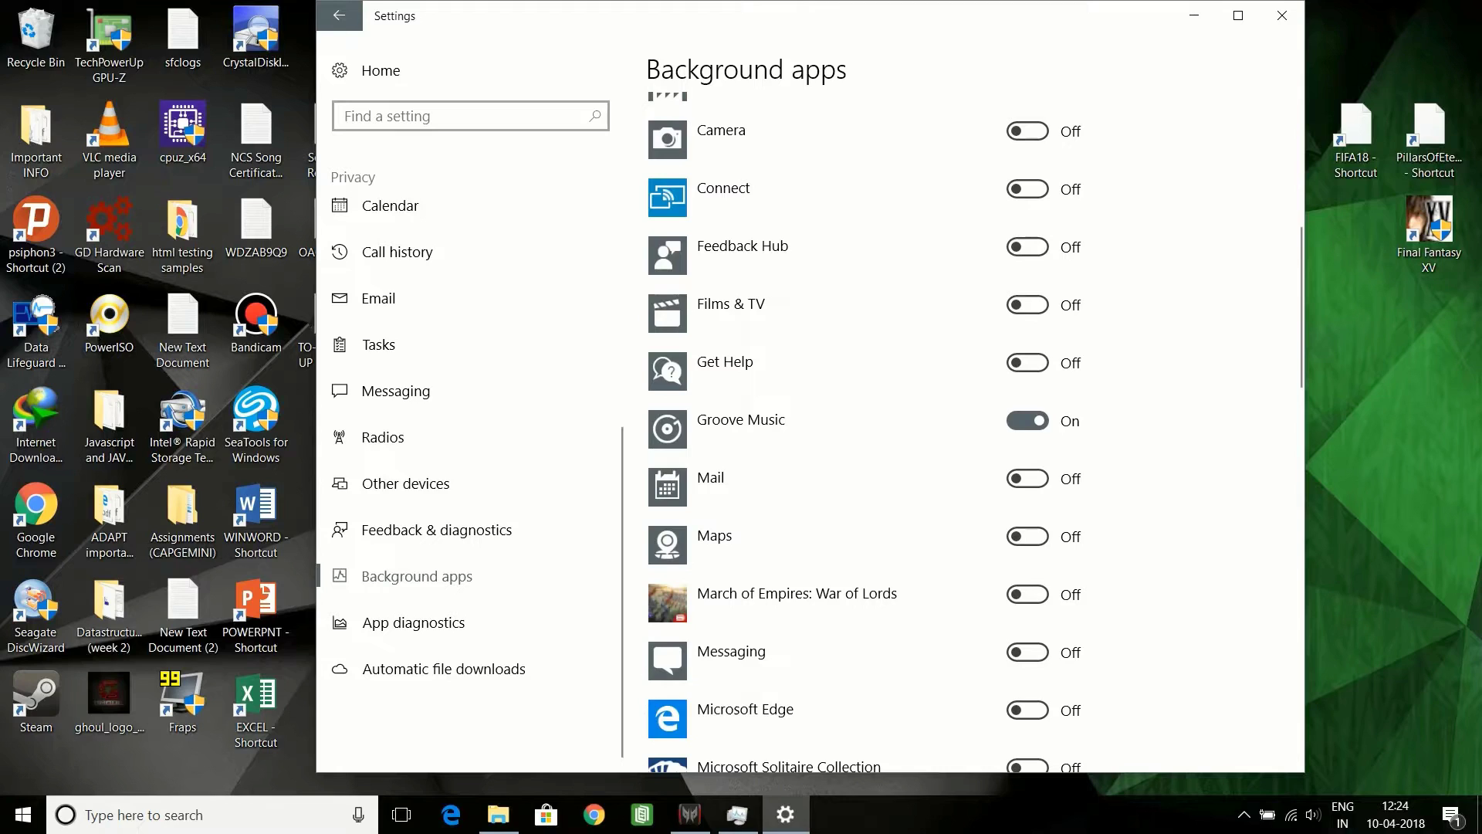
pyautogui.scroll(-8, 865, 432)
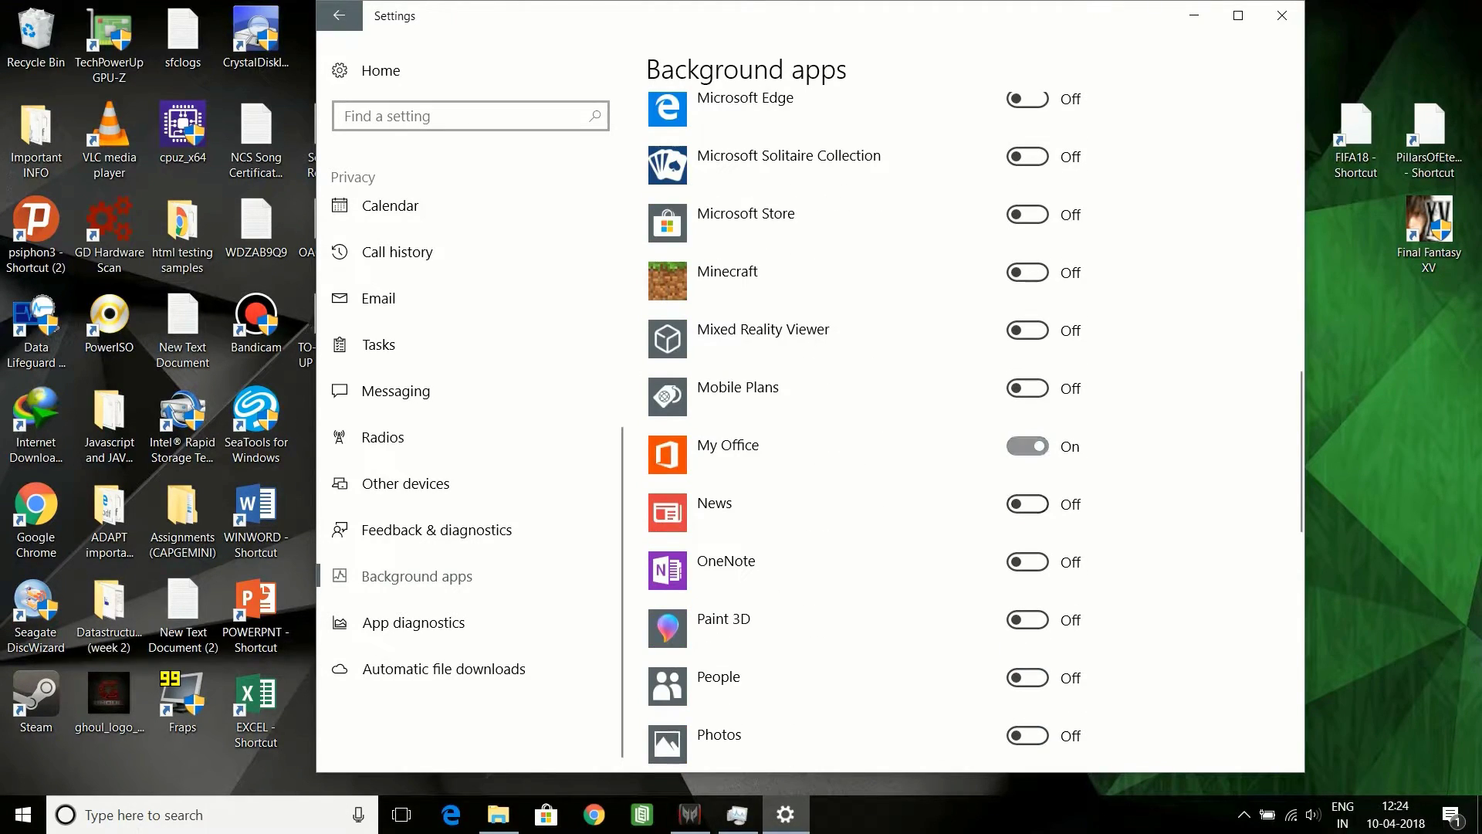
pyautogui.scroll(-3, 865, 433)
pyautogui.scroll(-1, 865, 432)
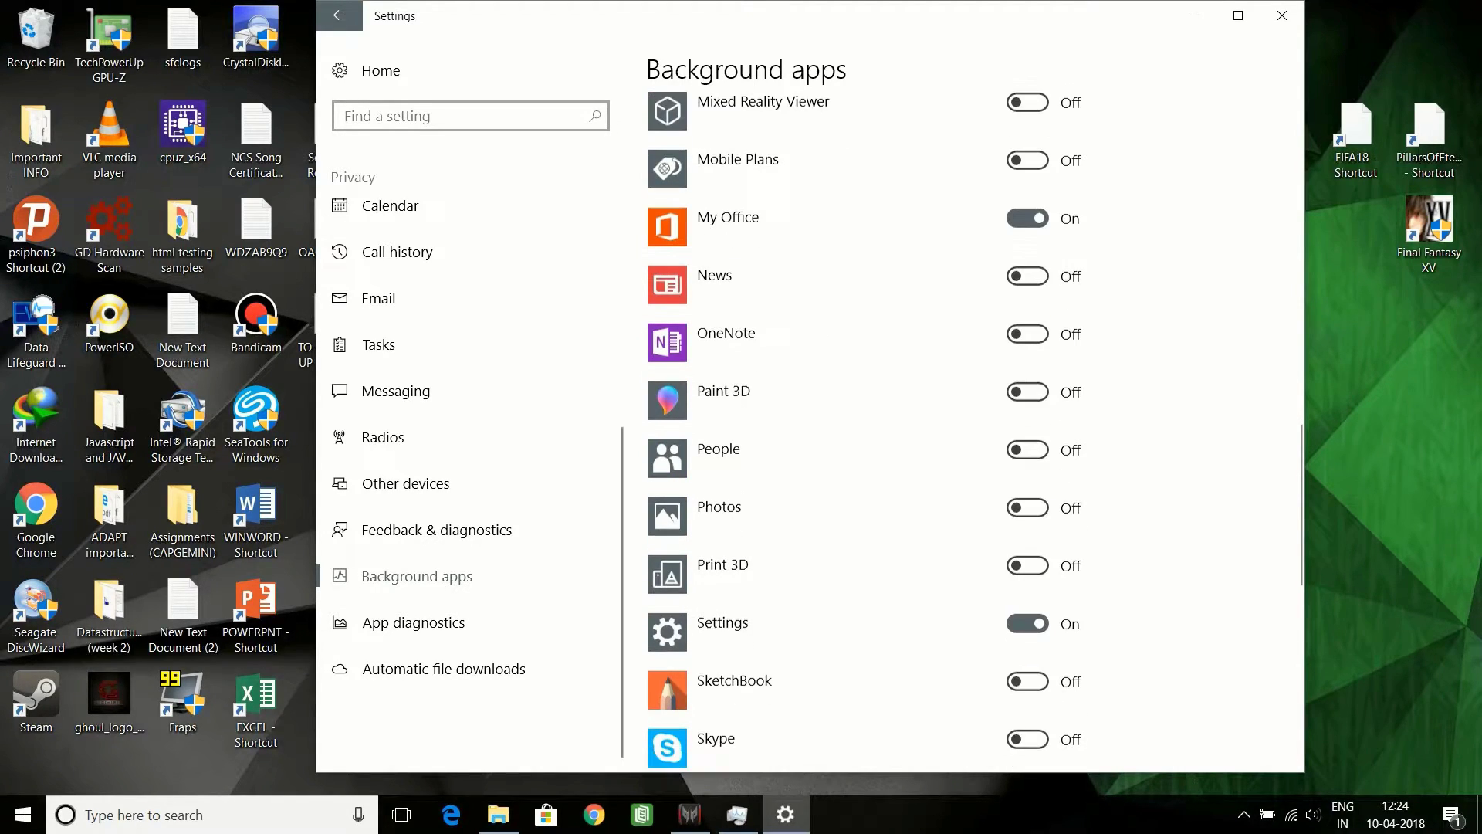
pyautogui.scroll(-4, 865, 433)
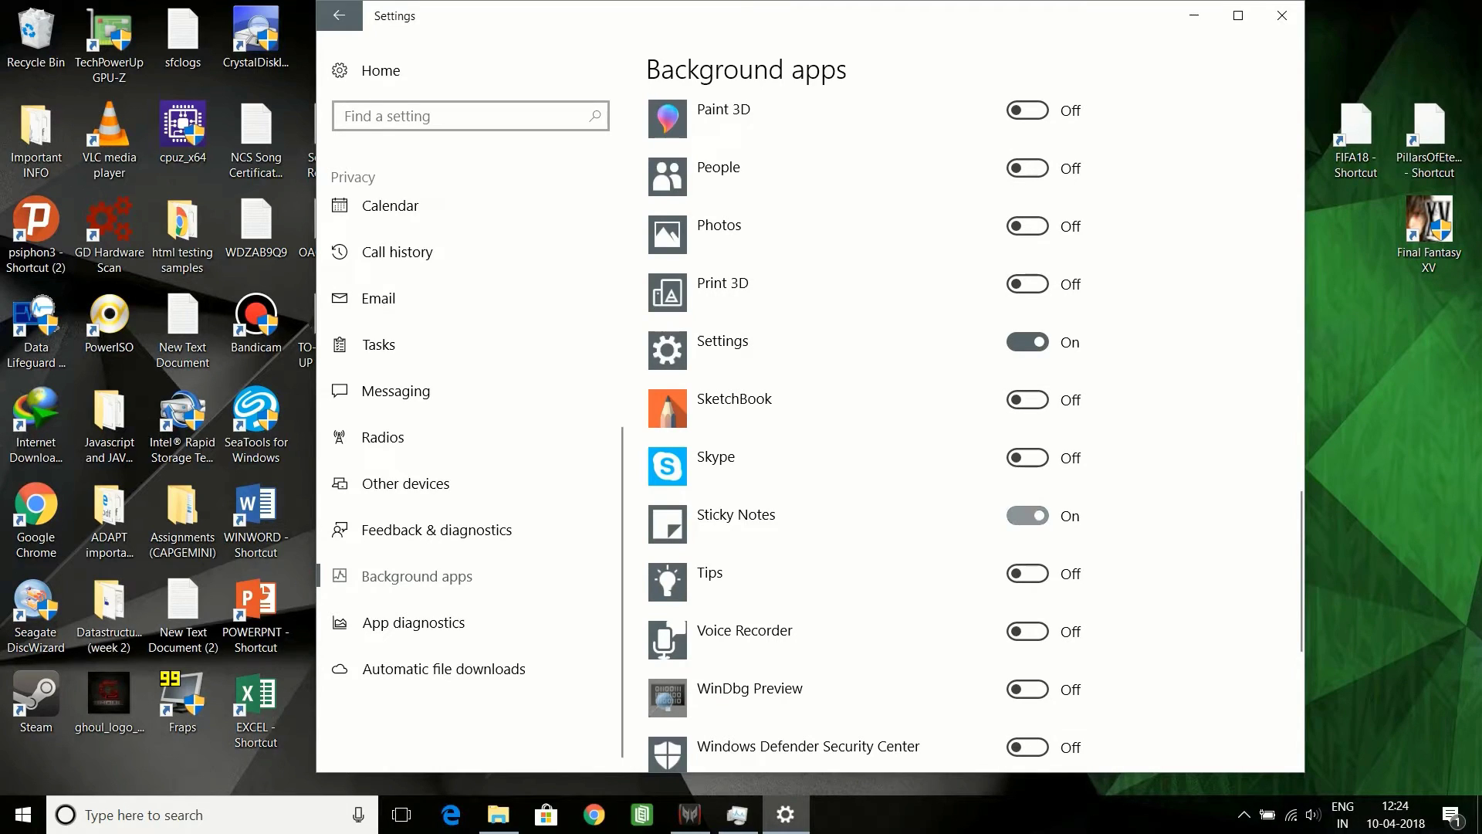
pyautogui.scroll(-1, 865, 433)
pyautogui.scroll(-5, 865, 432)
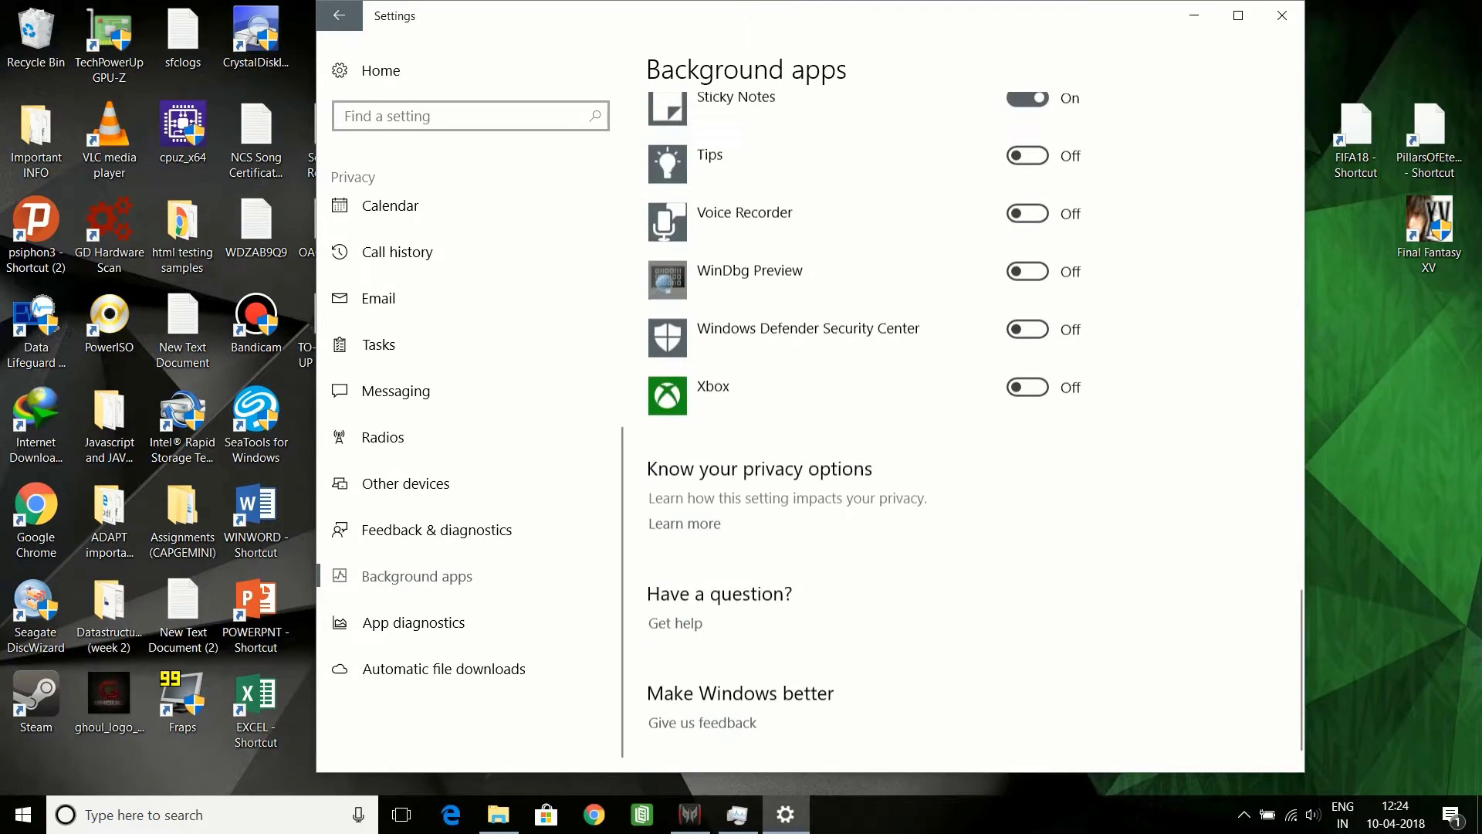
pyautogui.scroll(5, 865, 433)
# - Turn off app access to diagnostic information and return to the Windows Settings home page
pyautogui.click(413, 622)
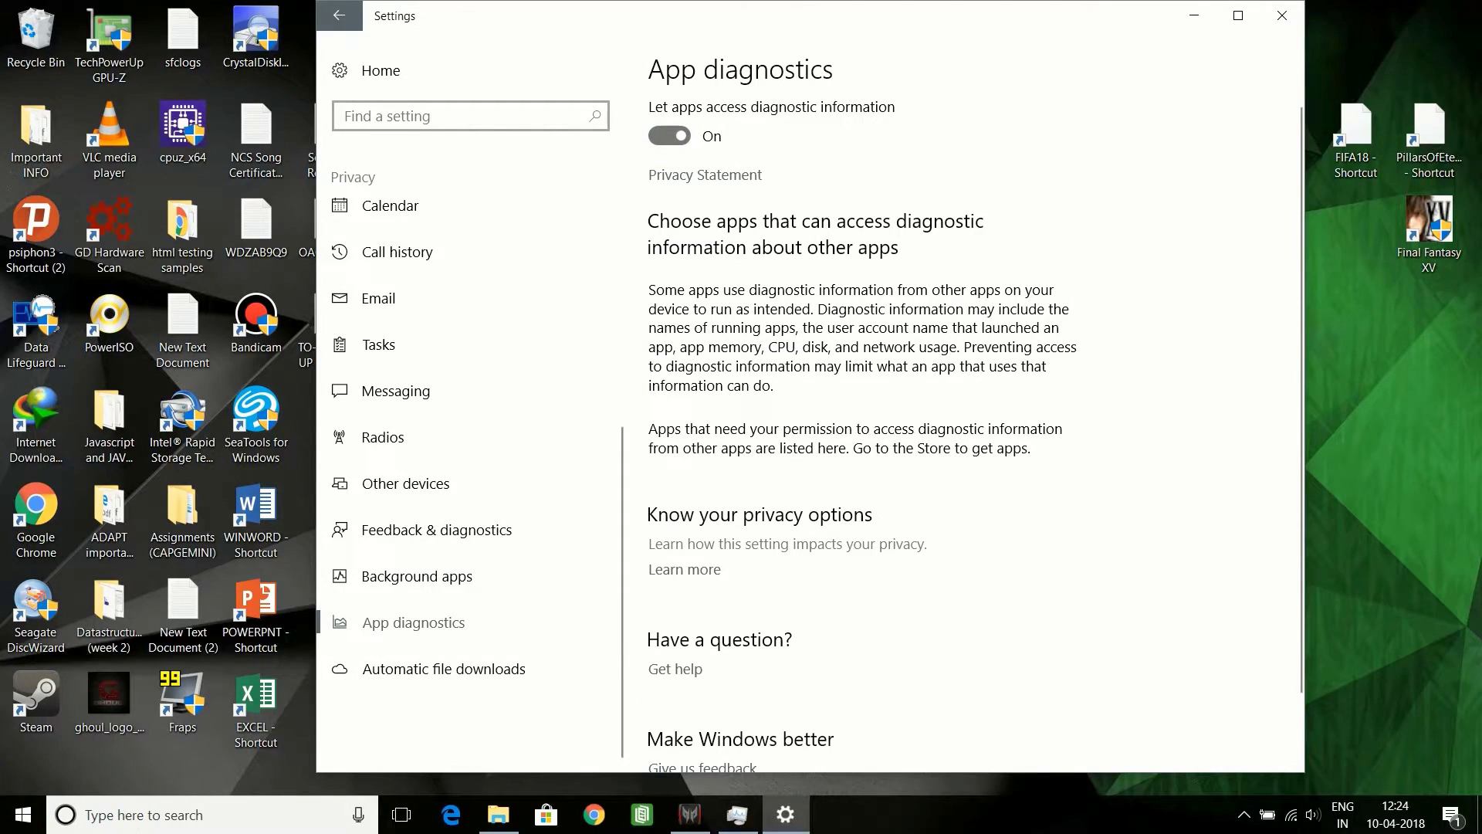
pyautogui.click(670, 136)
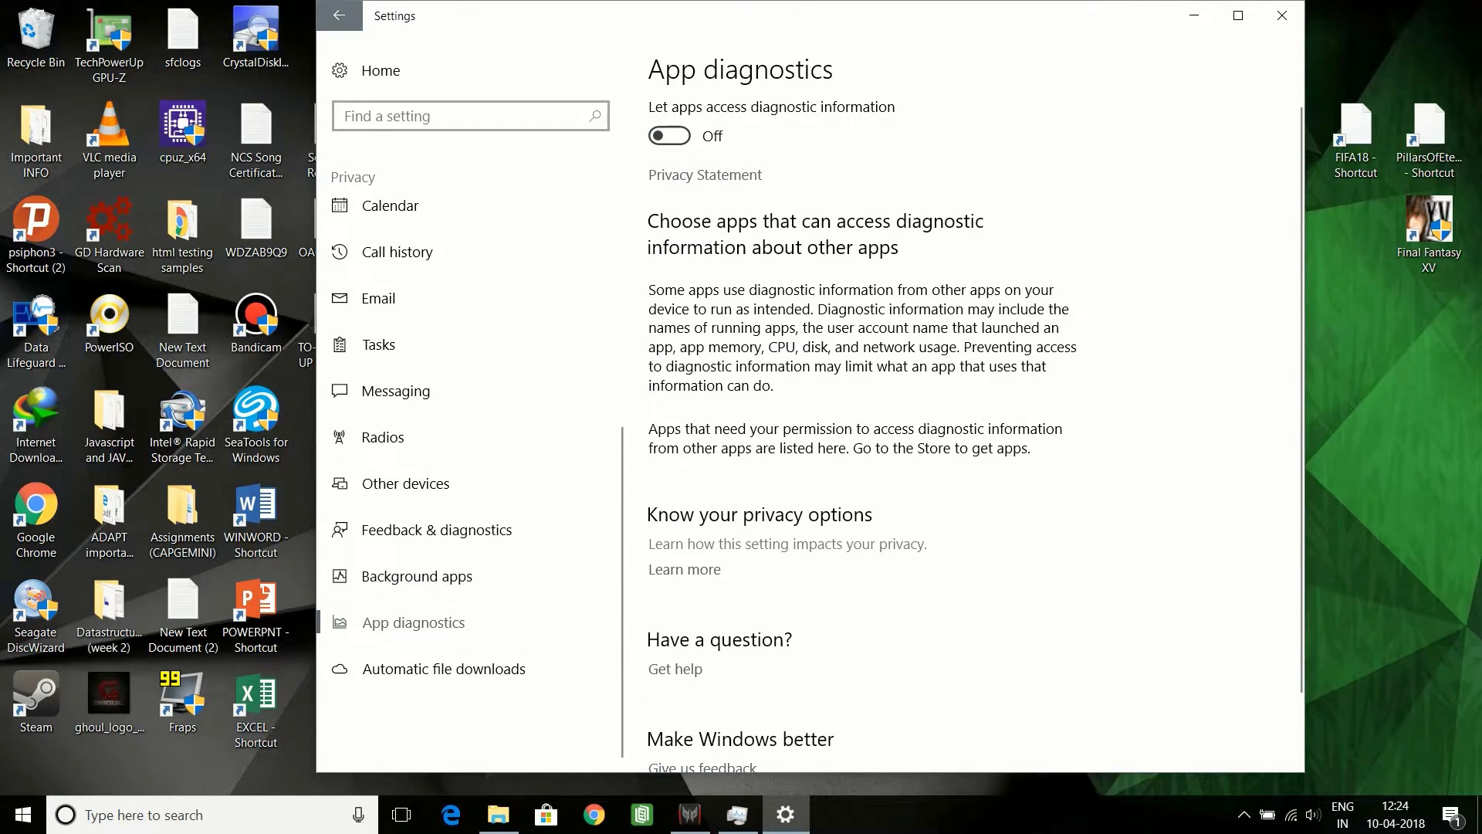
pyautogui.click(340, 16)
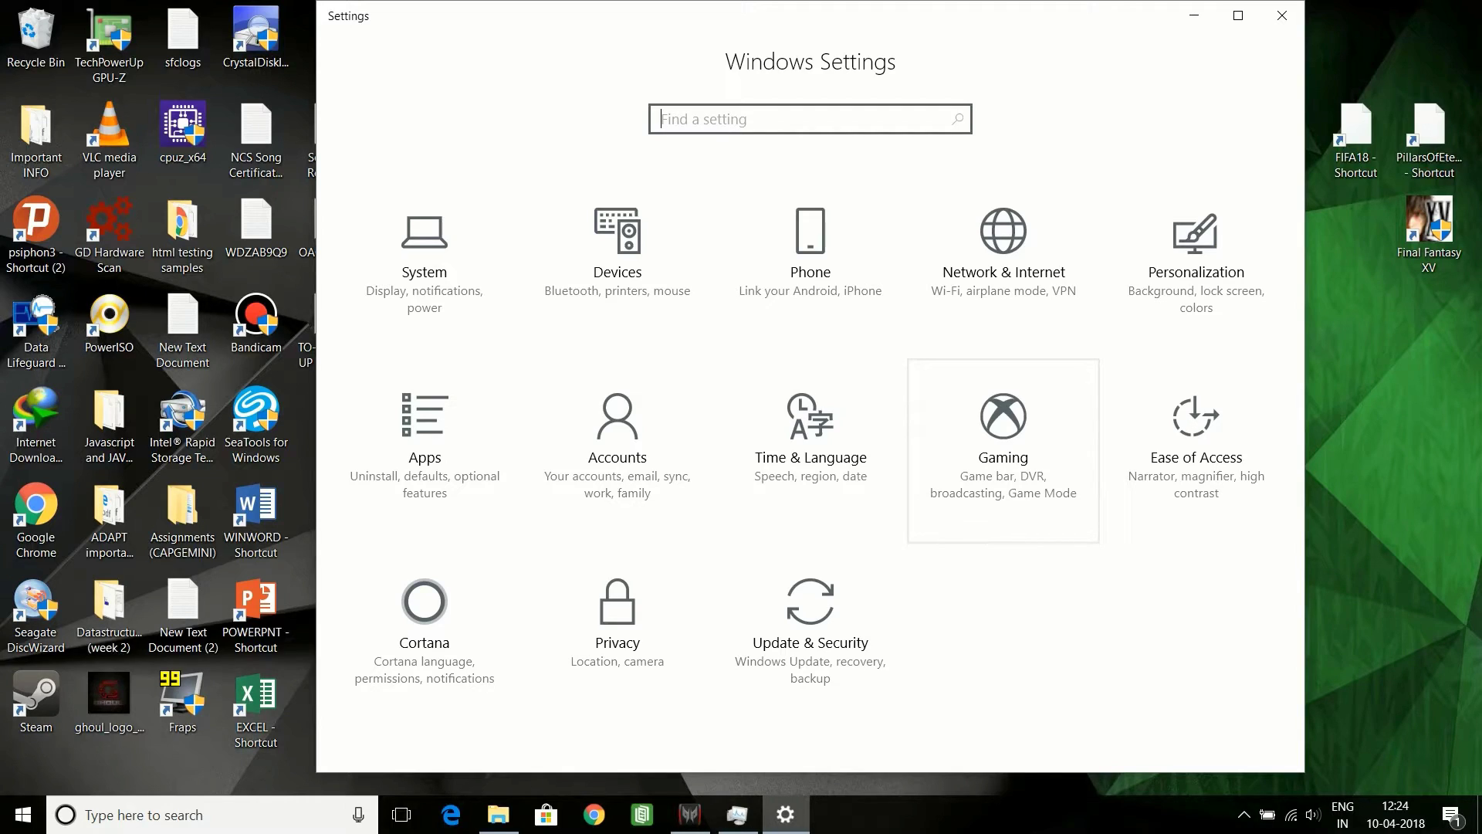
# - Review the Game bar, Game DVR and Game Mode pages in the Gaming settings
pyautogui.click(1002, 433)
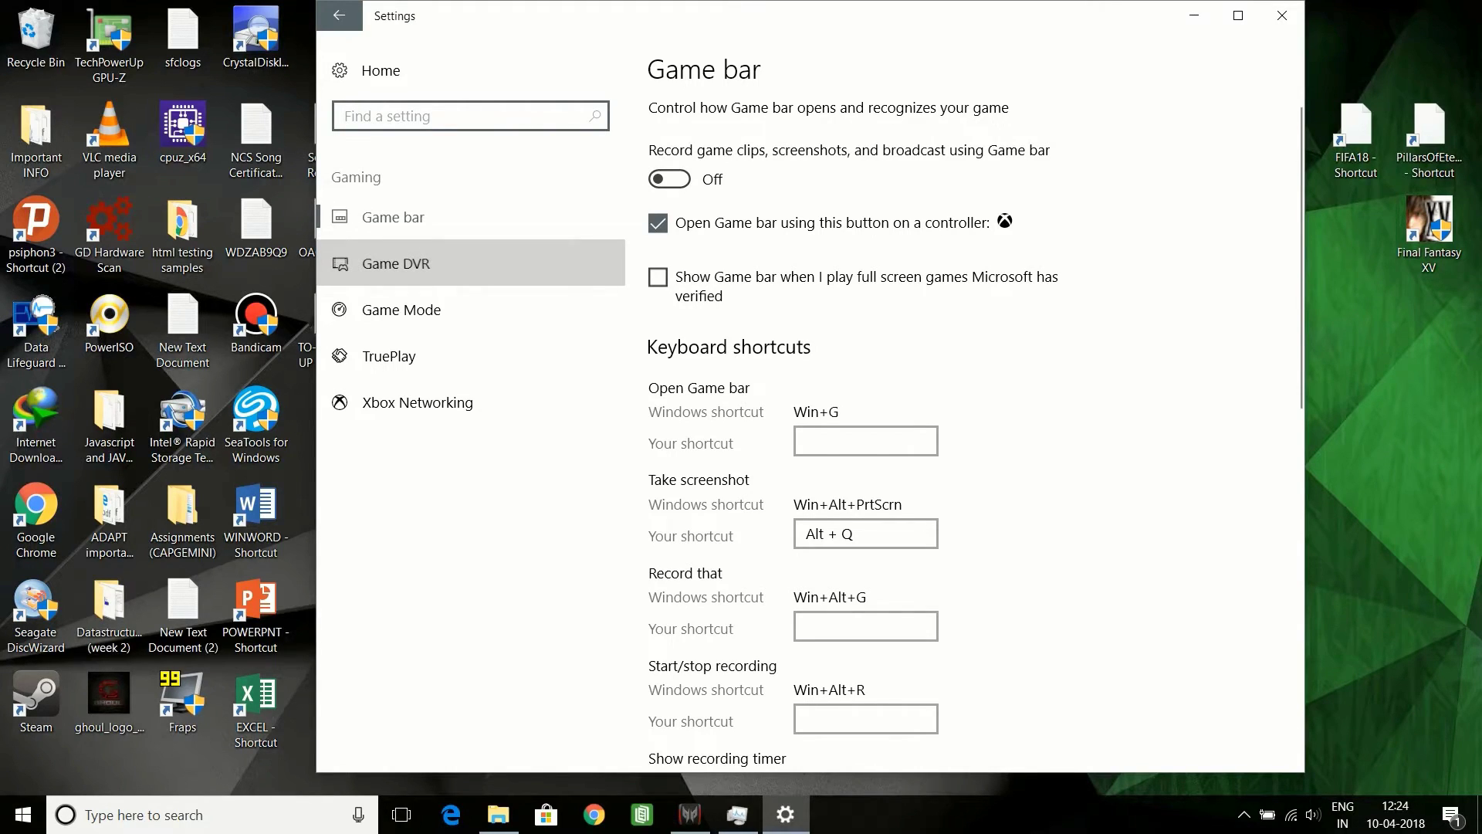
pyautogui.click(396, 263)
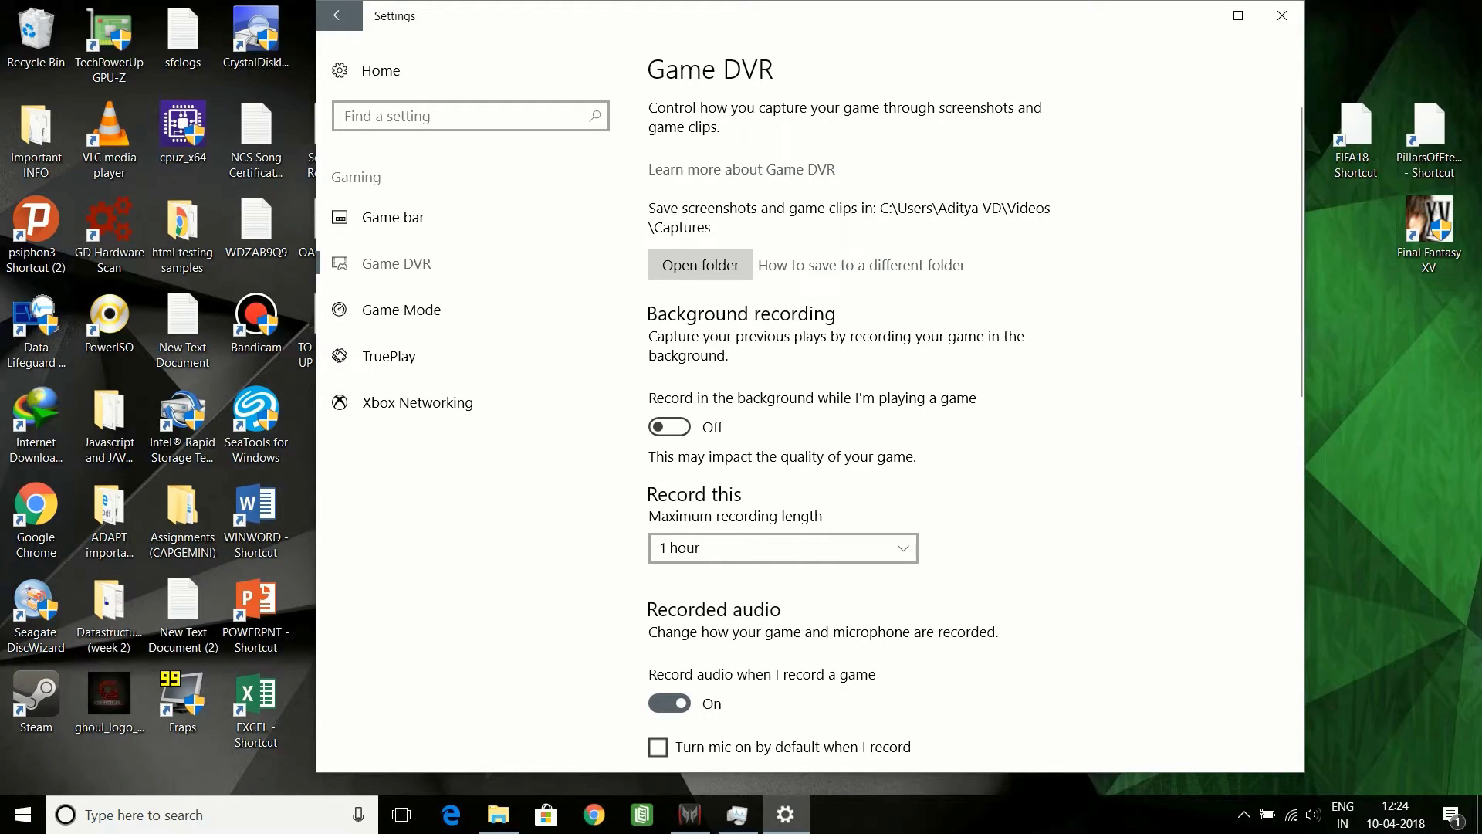
pyautogui.click(402, 310)
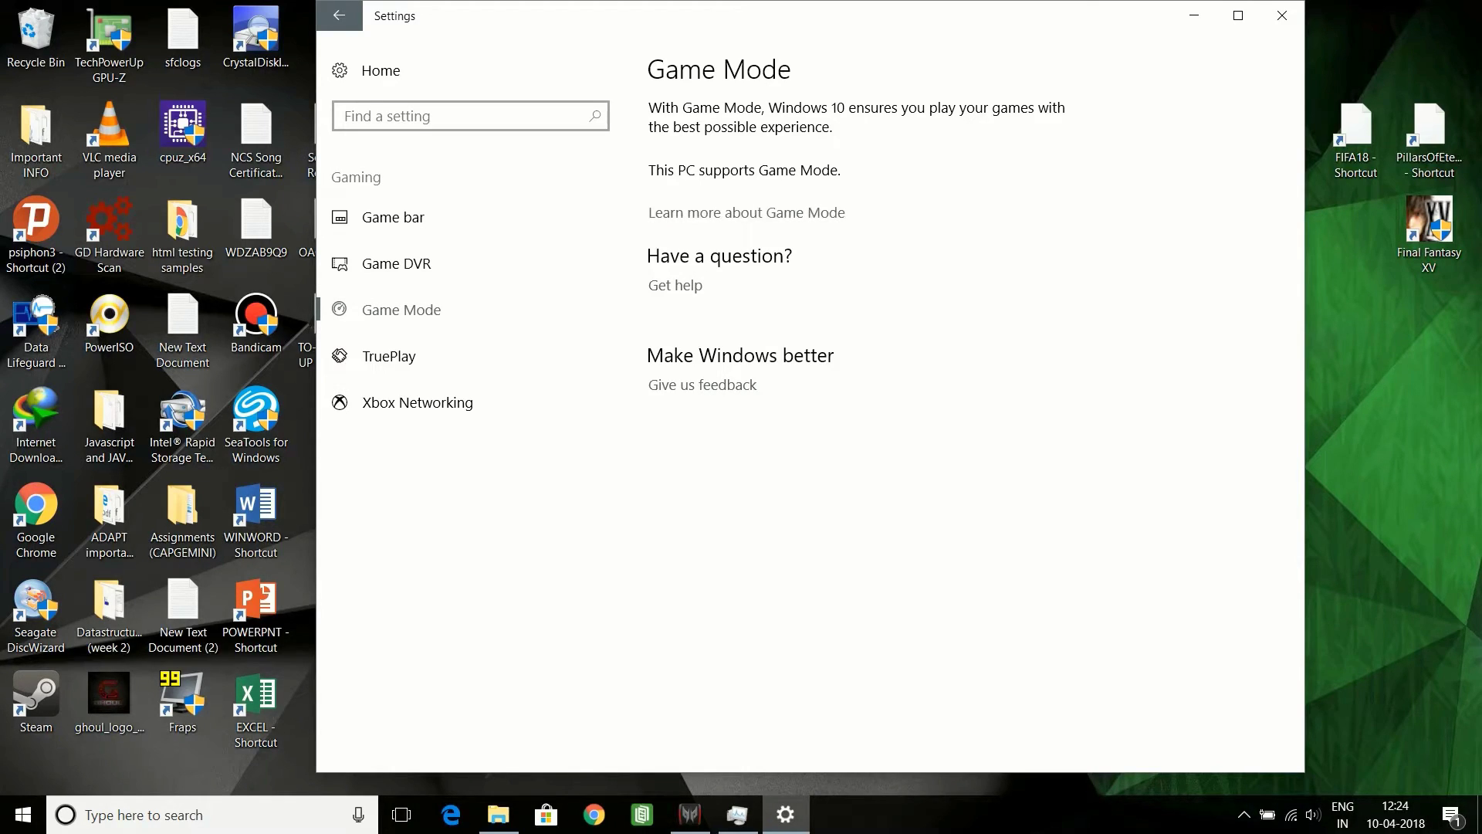
# - Search Windows for "exp" to launch GeForce Experience, minimize it, and view the TruePlay page in the Gaming settings
pyautogui.click(193, 814)
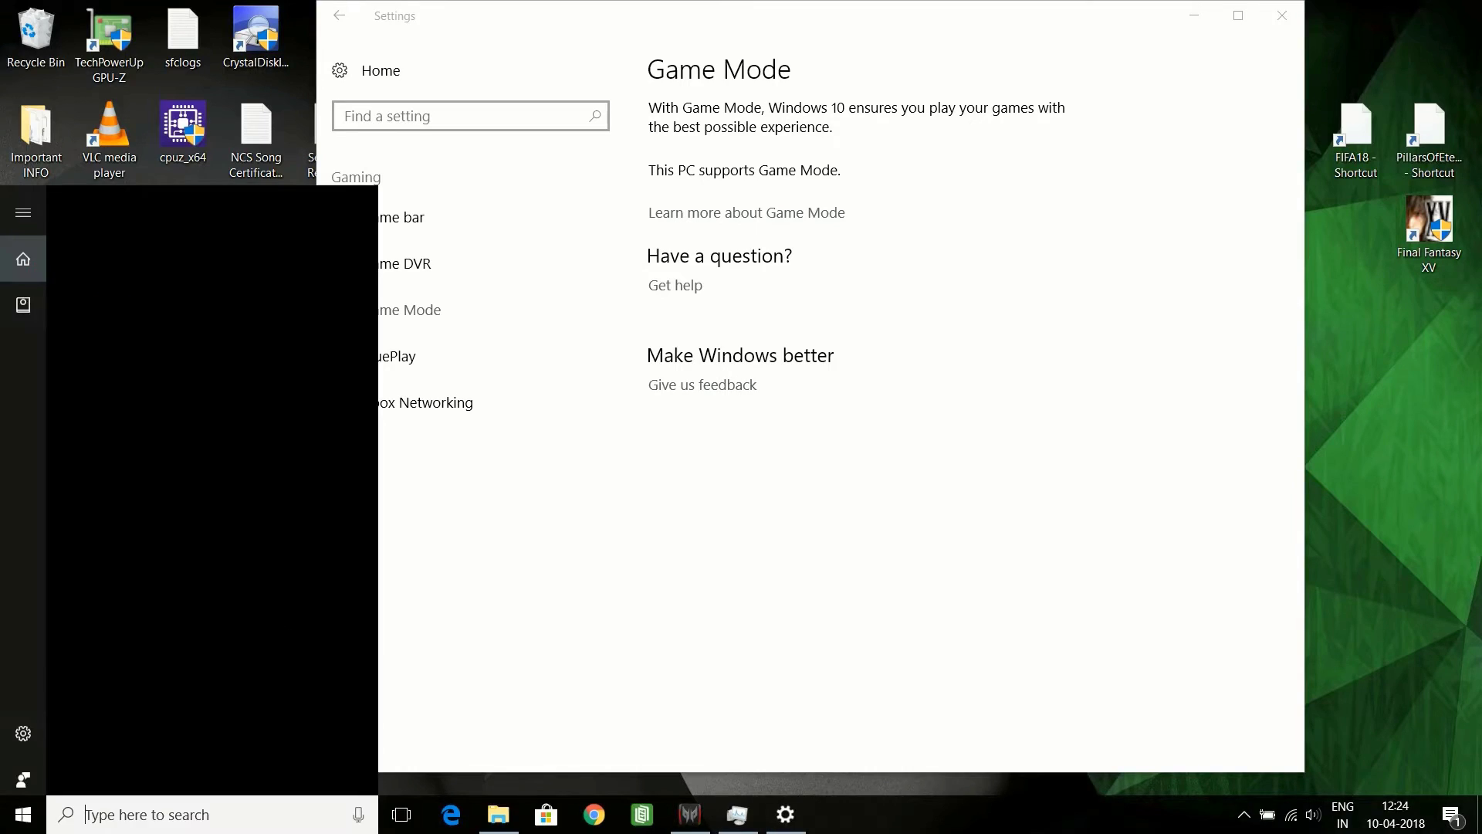
pyautogui.write('exp')
pyautogui.press('Return')
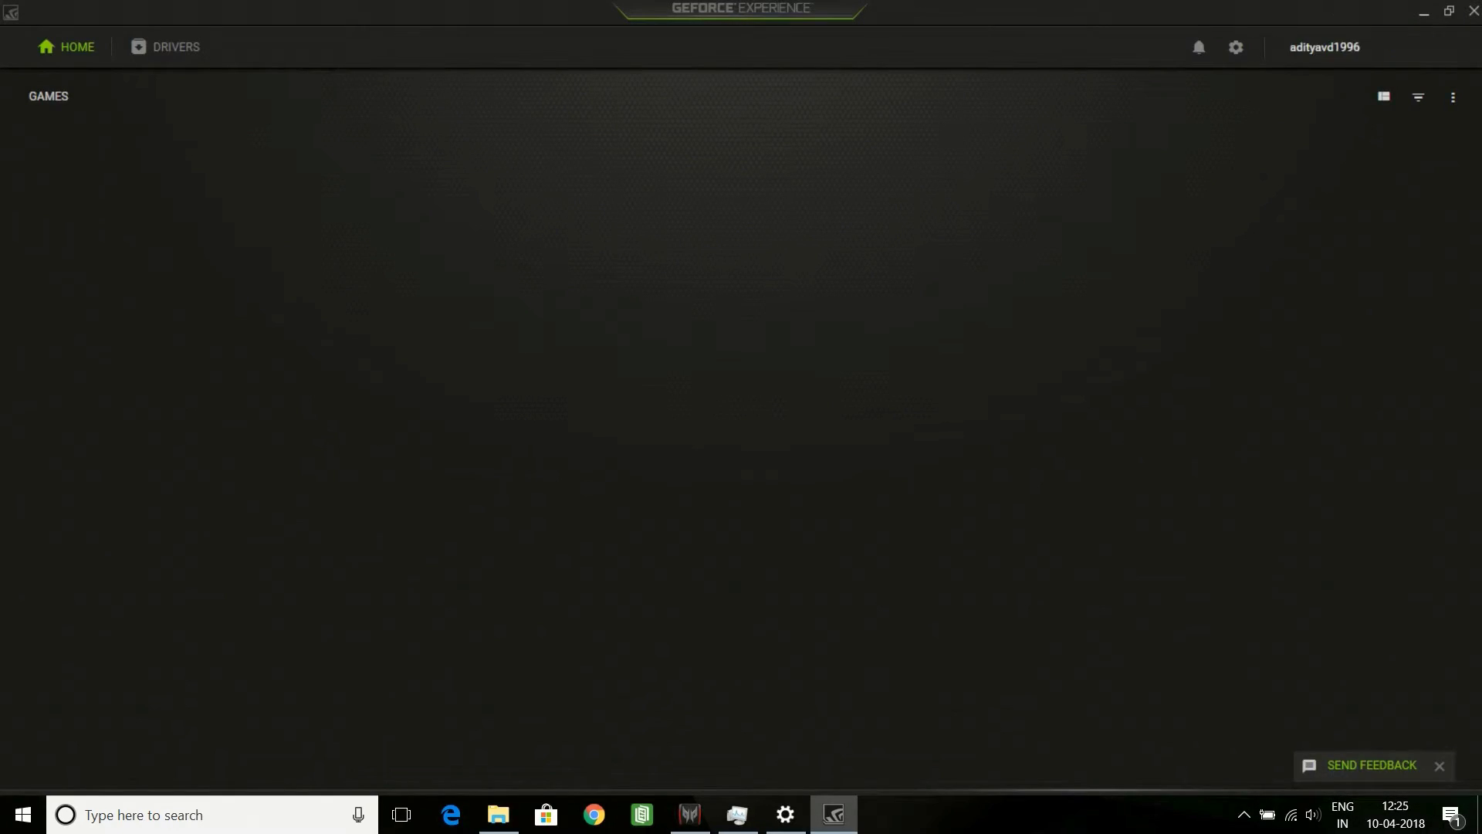
pyautogui.click(1425, 11)
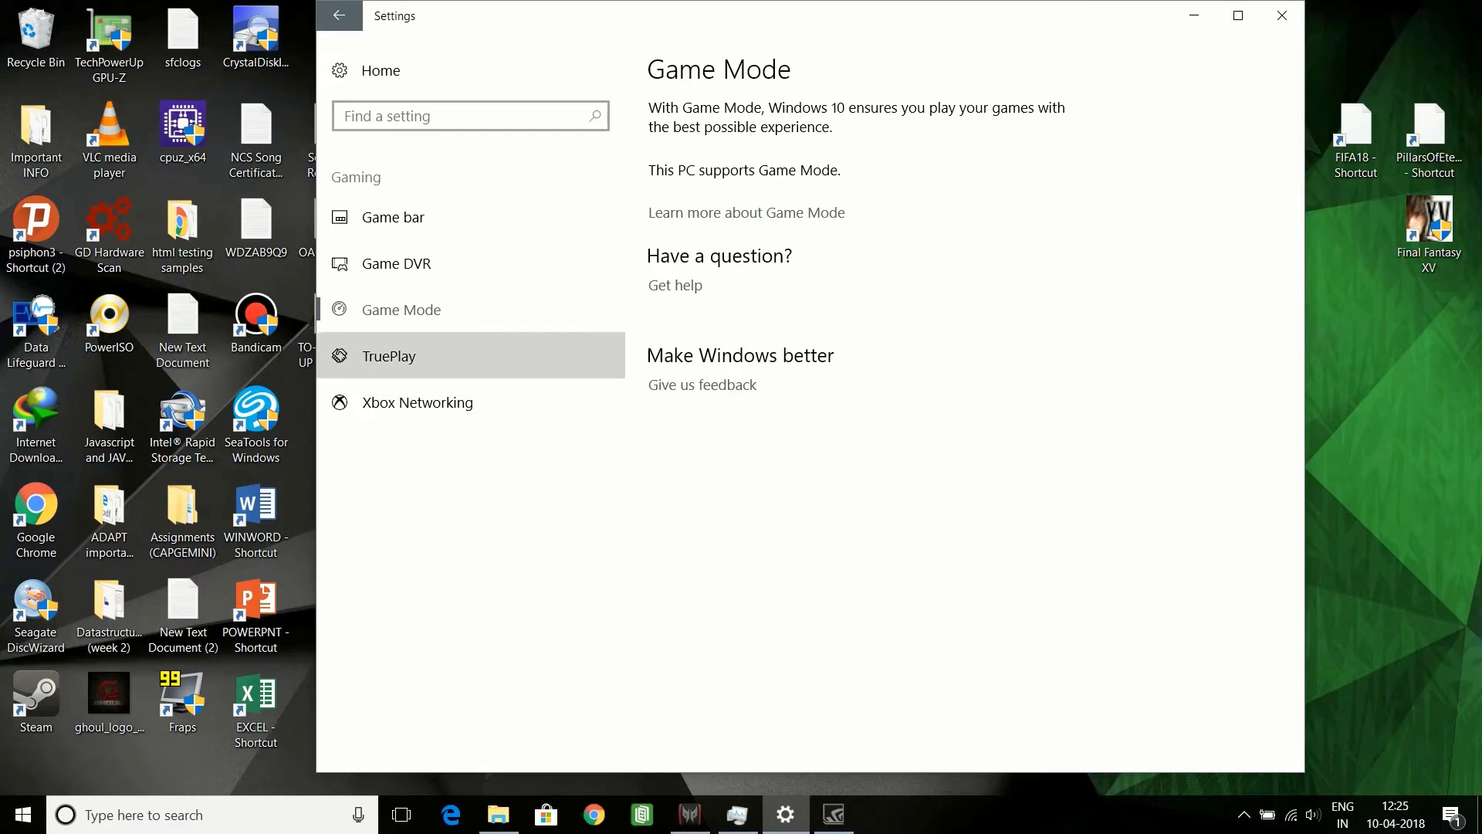
pyautogui.click(417, 357)
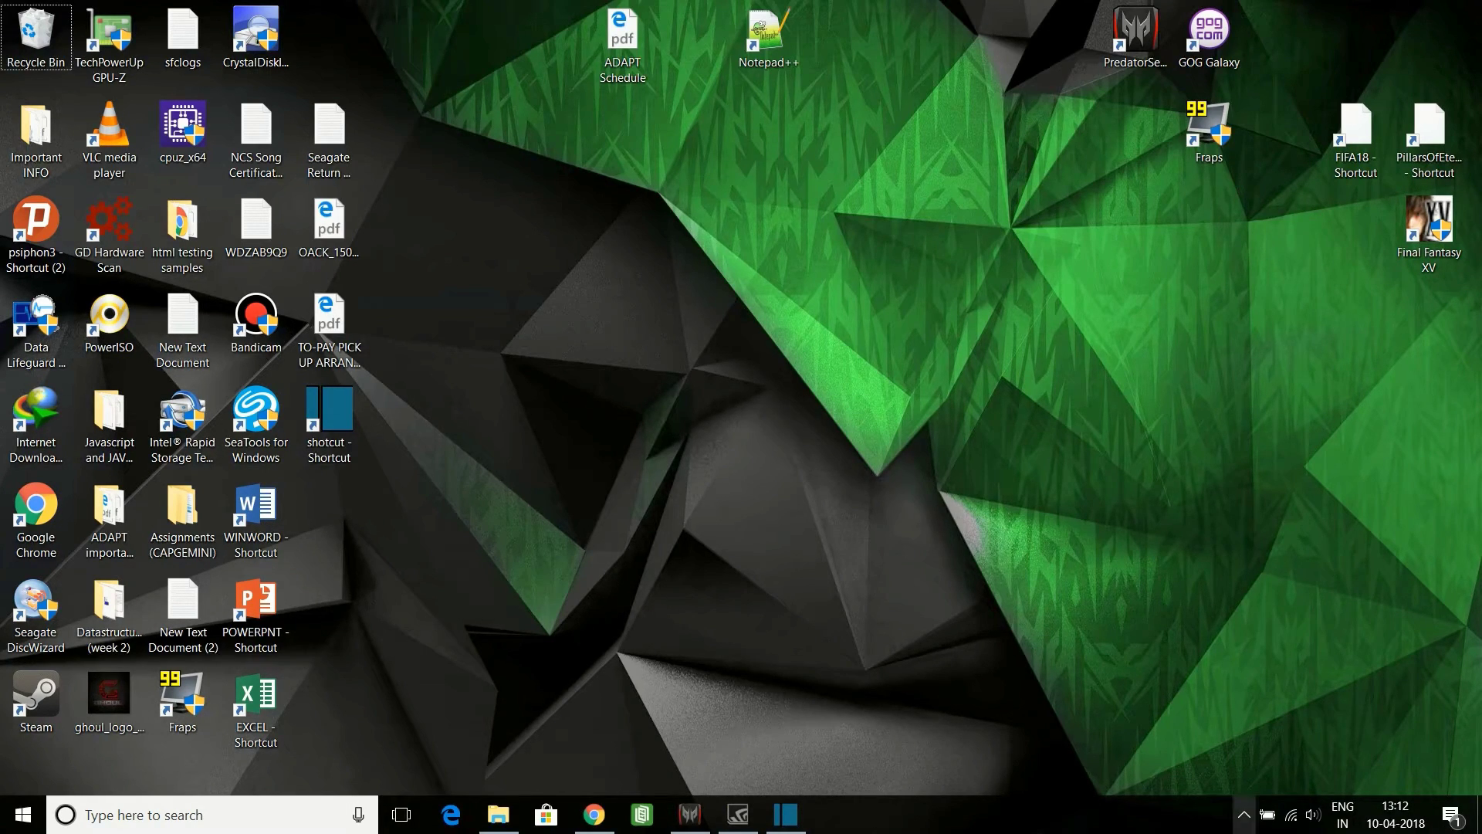
# - View the hidden notification area icons and open the list of startup programs in Task Manager
pyautogui.click(1244, 815)
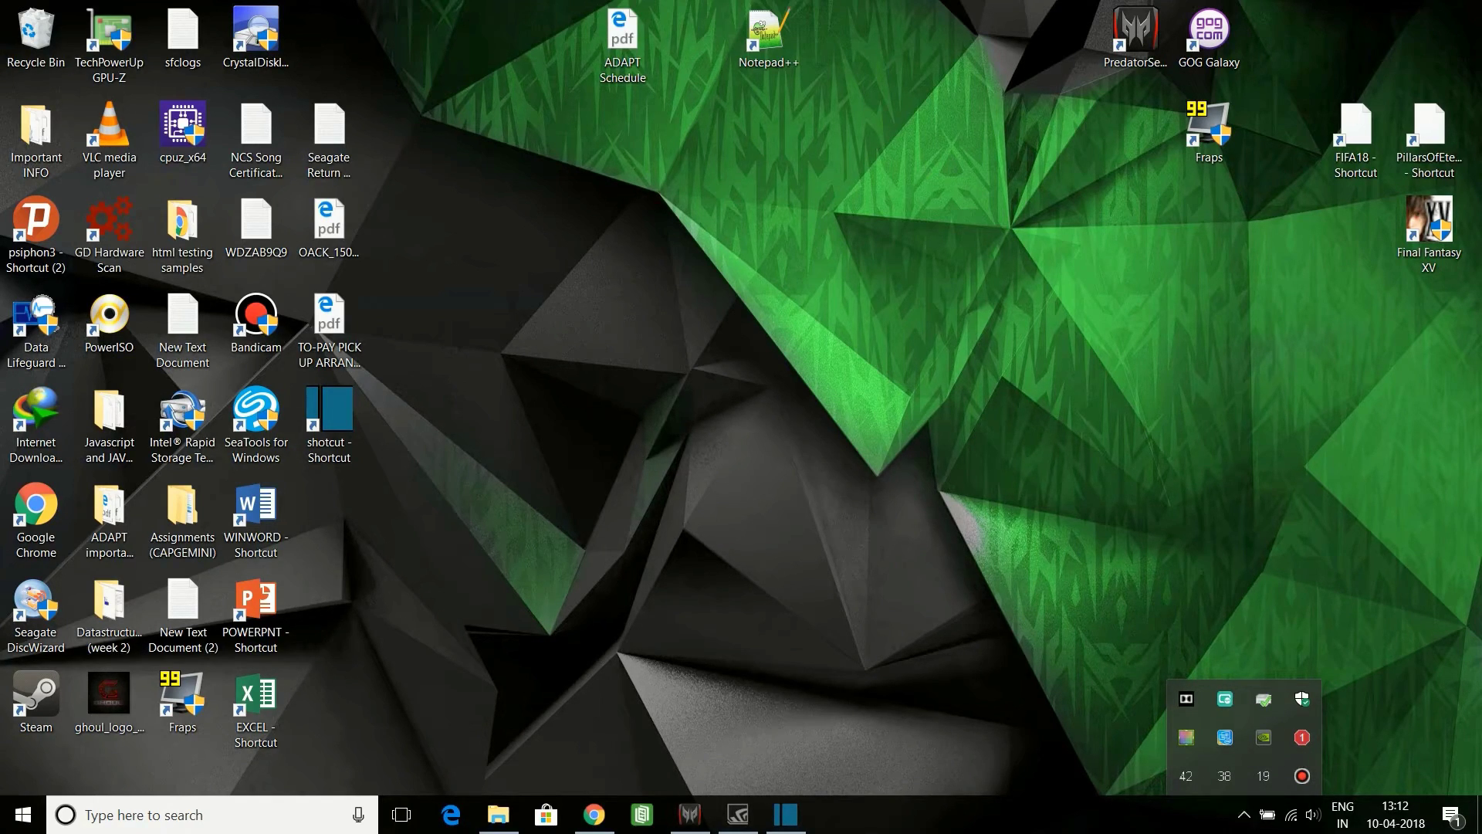
pyautogui.rightClick(1088, 817)
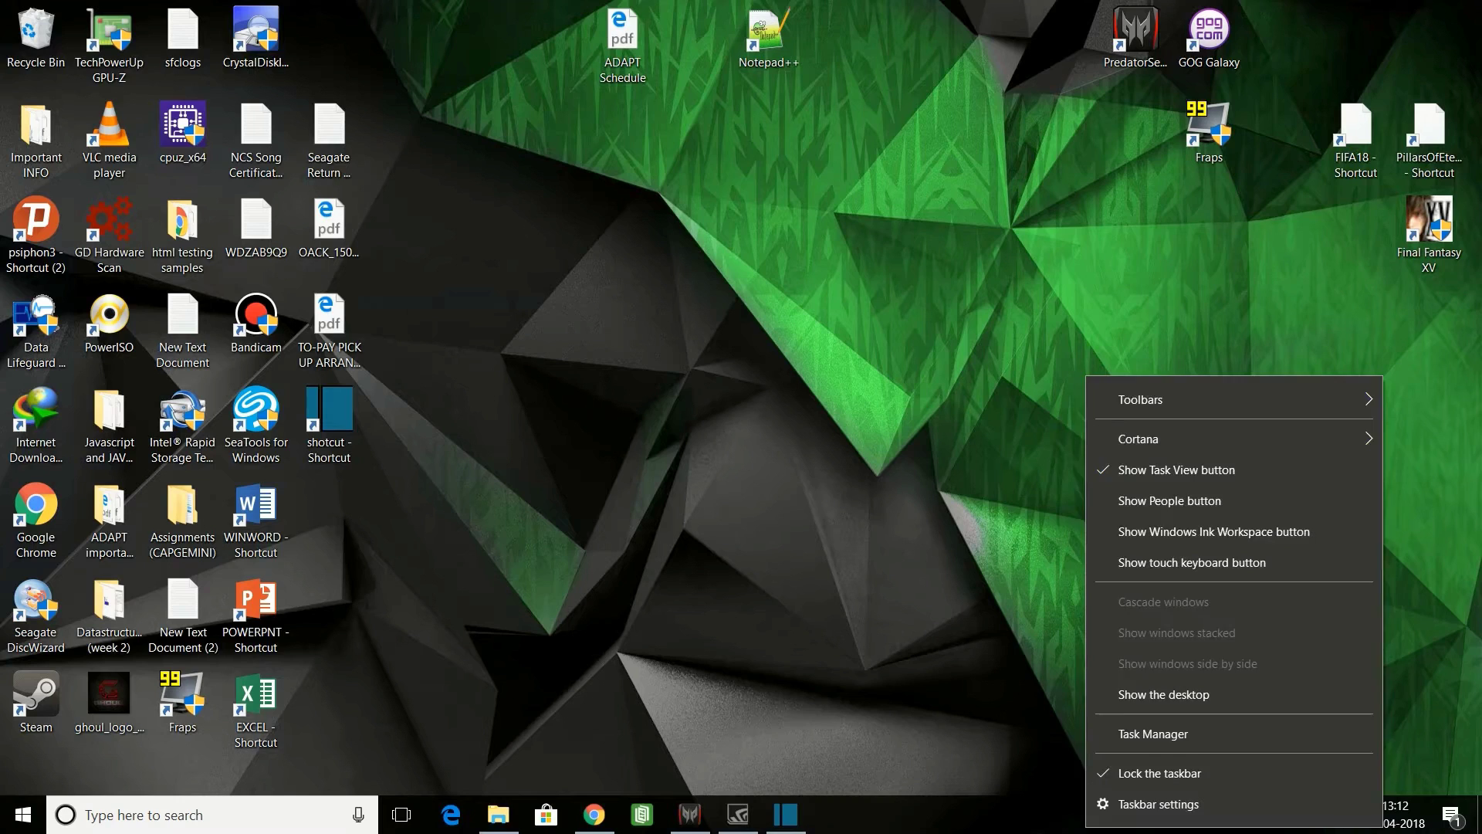
pyautogui.click(1128, 730)
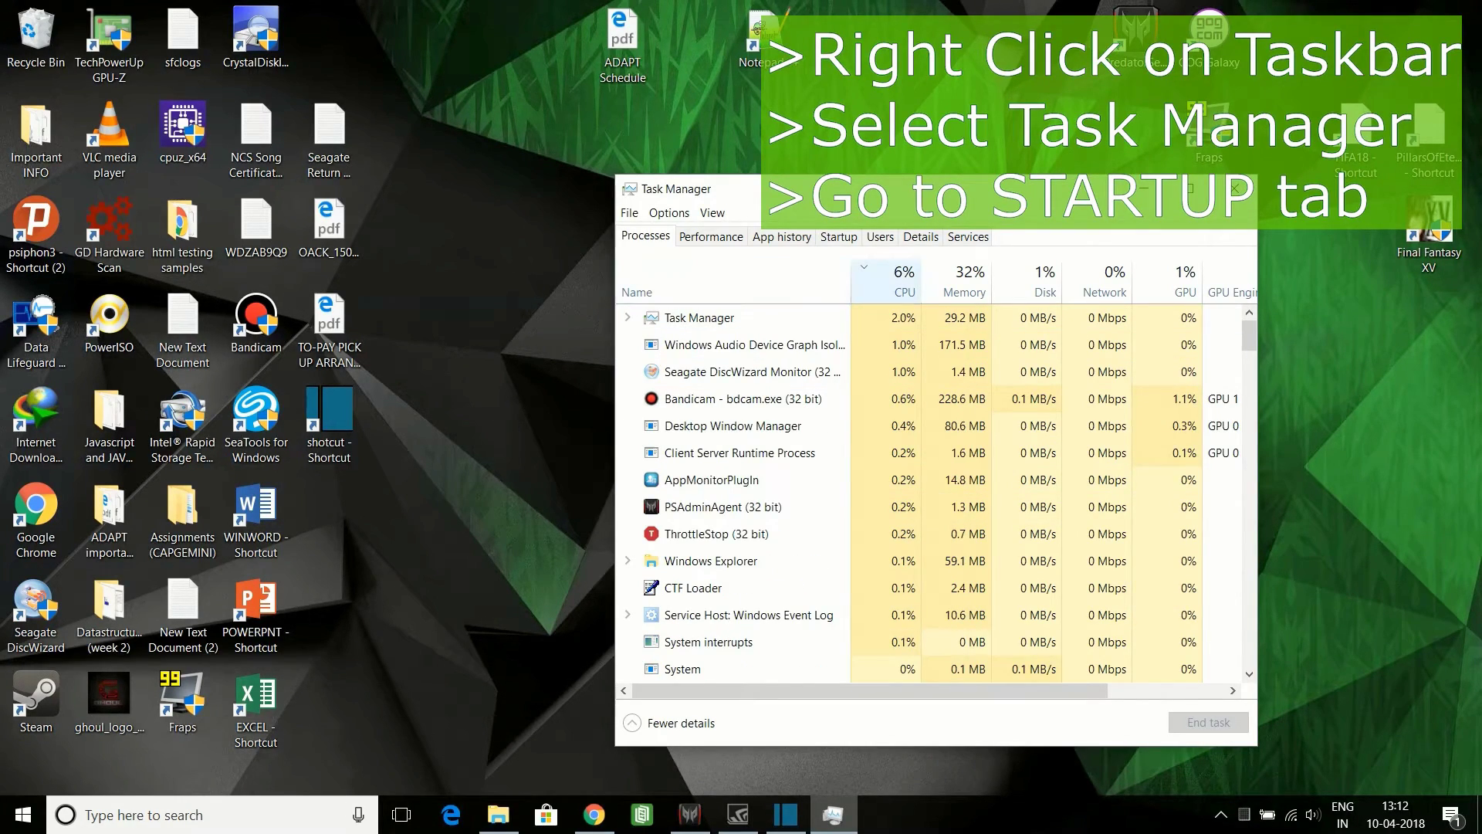
pyautogui.click(839, 237)
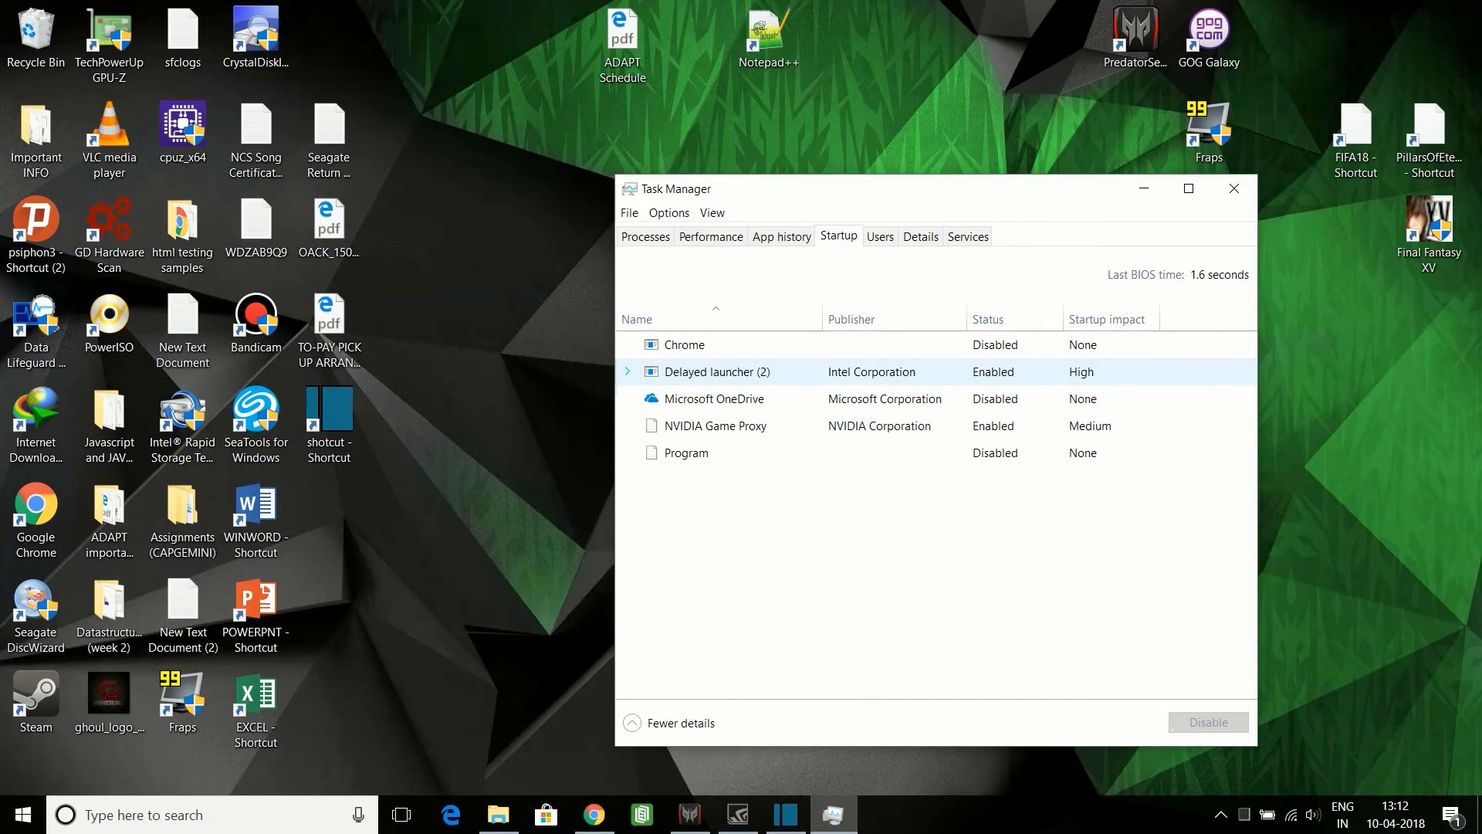
# - Inspect the Delayed launcher startup entry and check the programs running in the hidden notification area
pyautogui.click(628, 372)
pyautogui.click(628, 372)
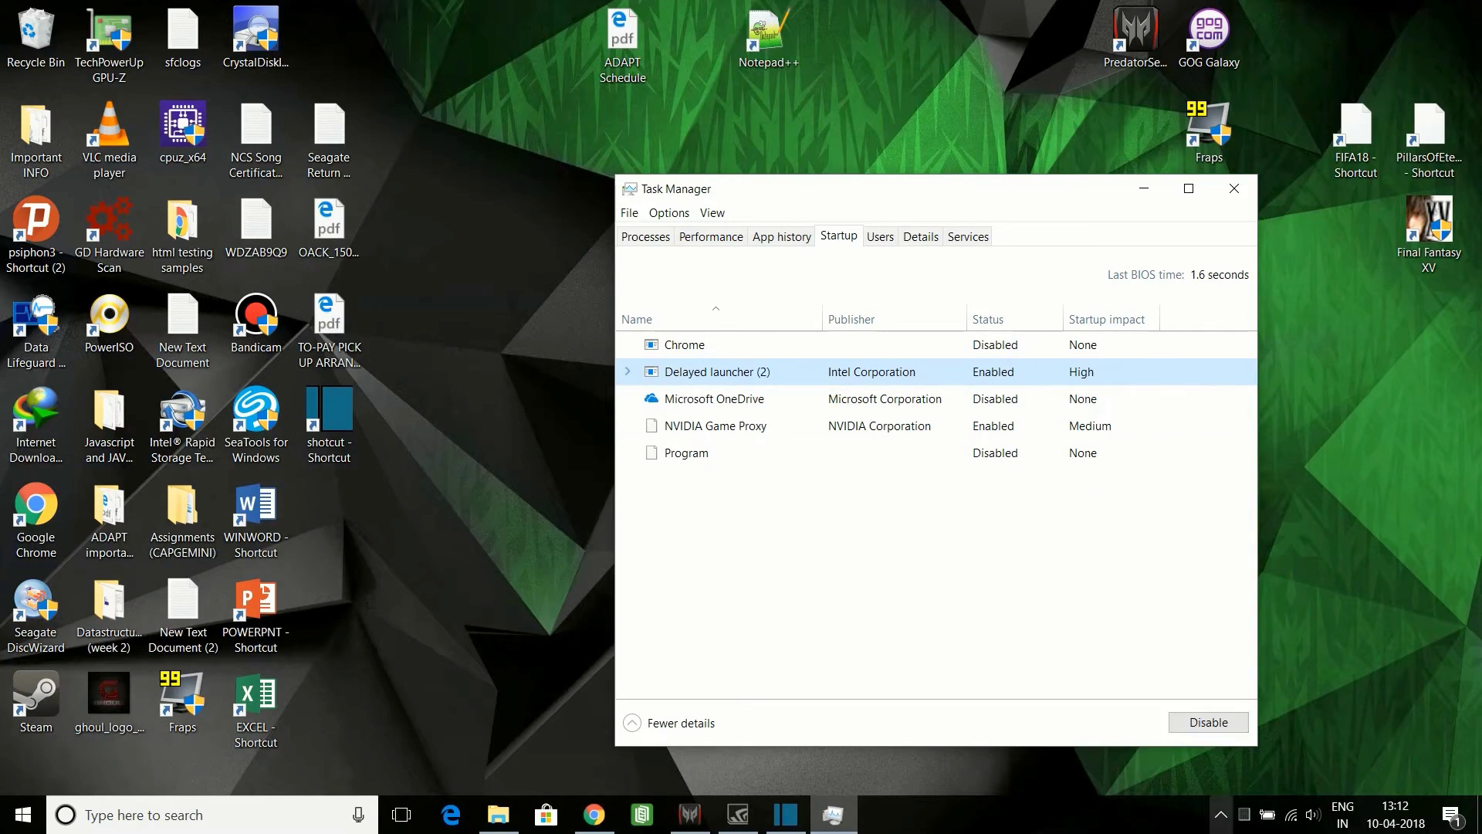
pyautogui.click(1221, 815)
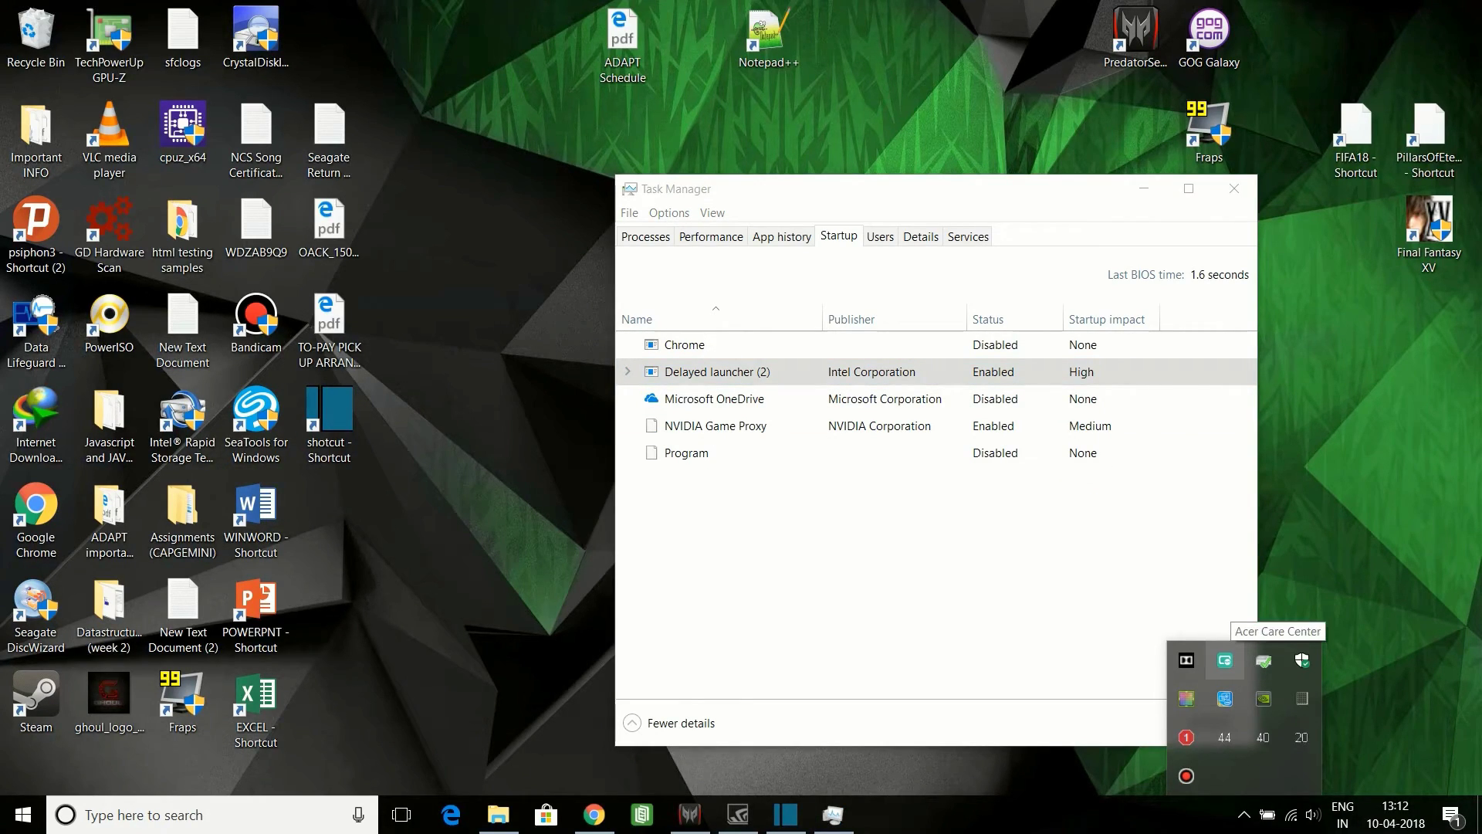
# - Review the startup applications and their priorities in the Tuneup section of Acer Care Center, and minimize it to return to Task Manager
pyautogui.click(1224, 660)
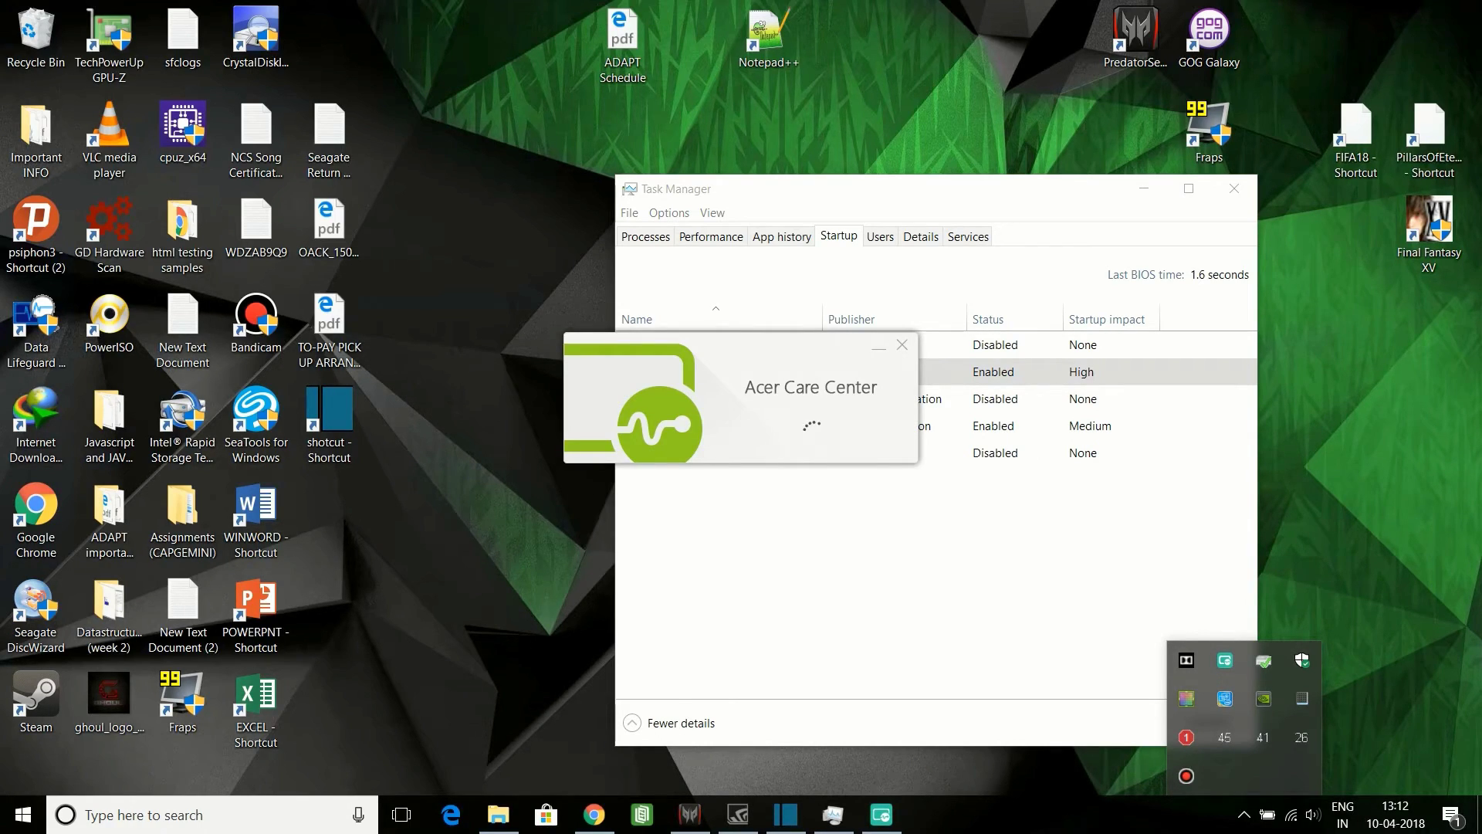
pyautogui.click(501, 318)
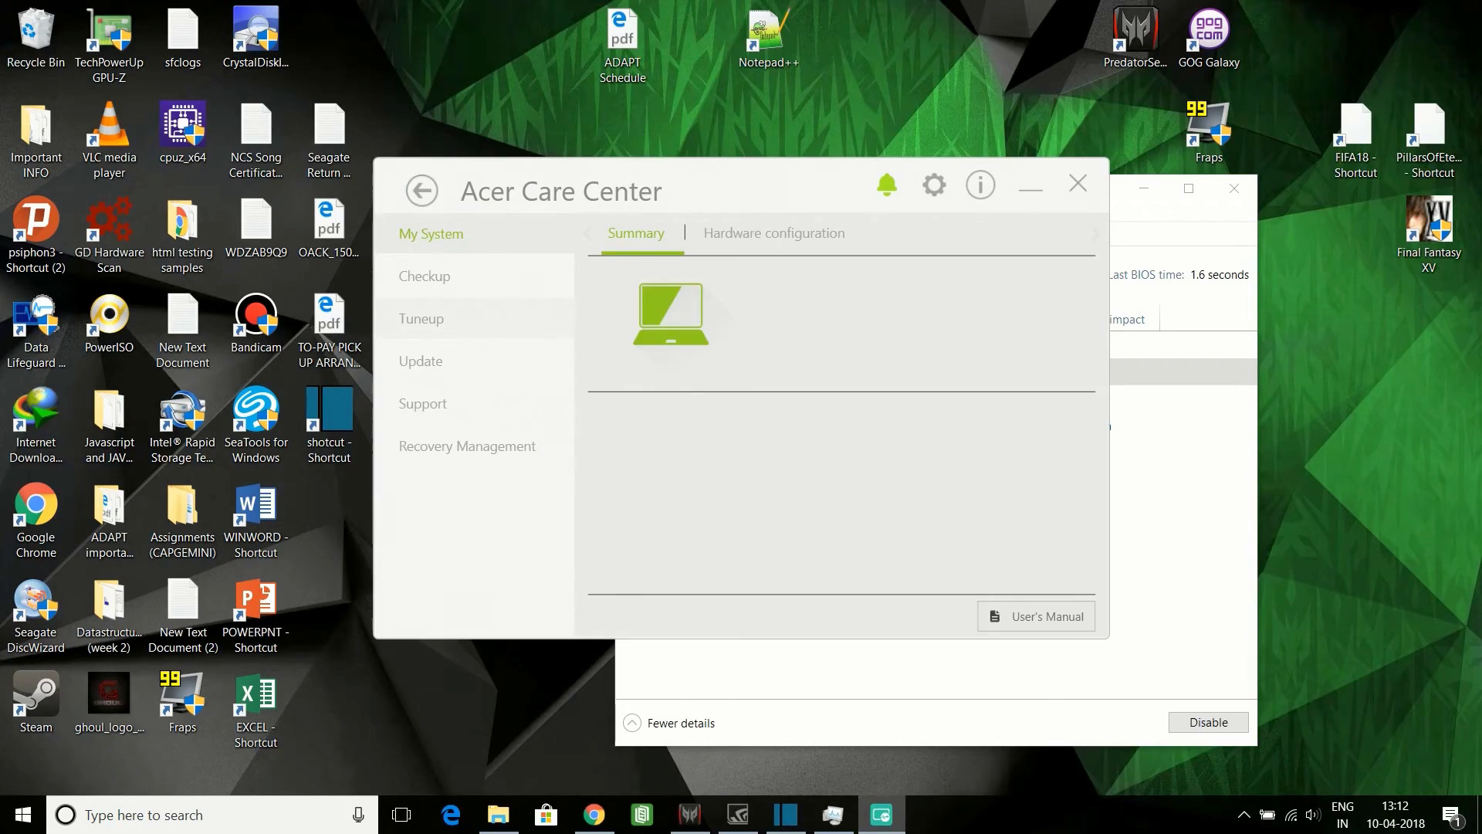
pyautogui.click(500, 319)
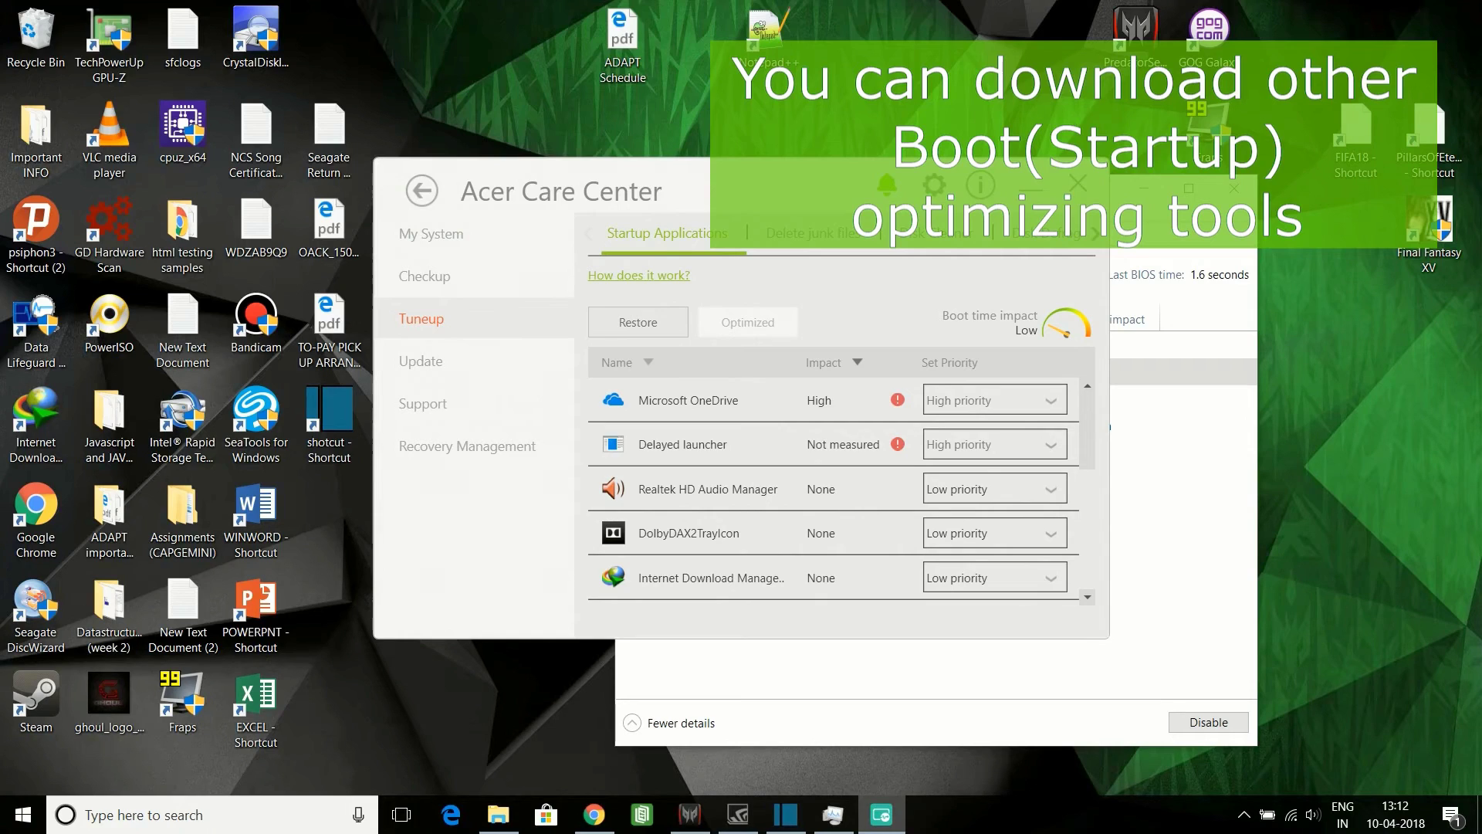
pyautogui.scroll(-5, 1051, 533)
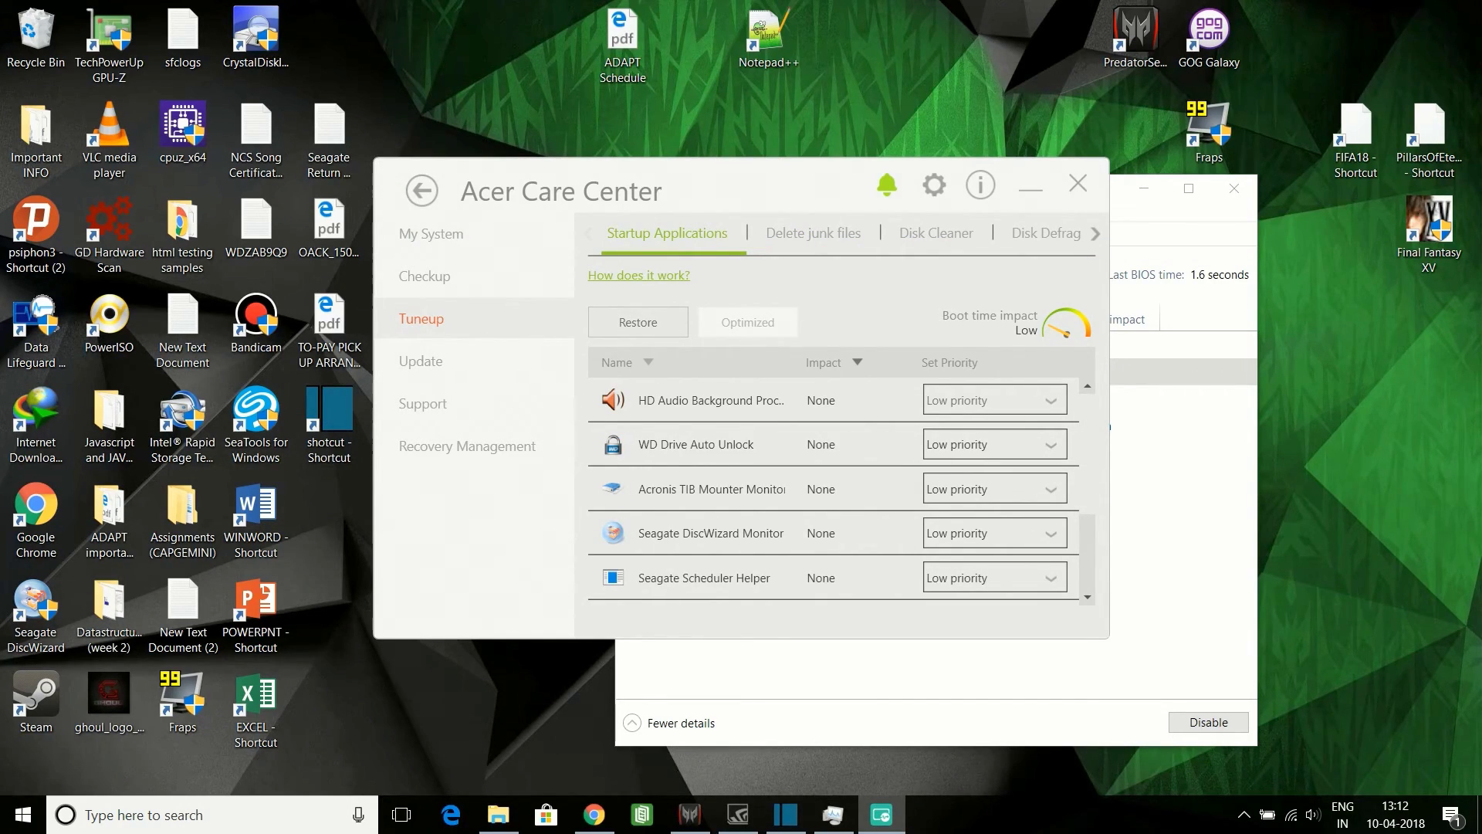
pyautogui.scroll(5, 834, 489)
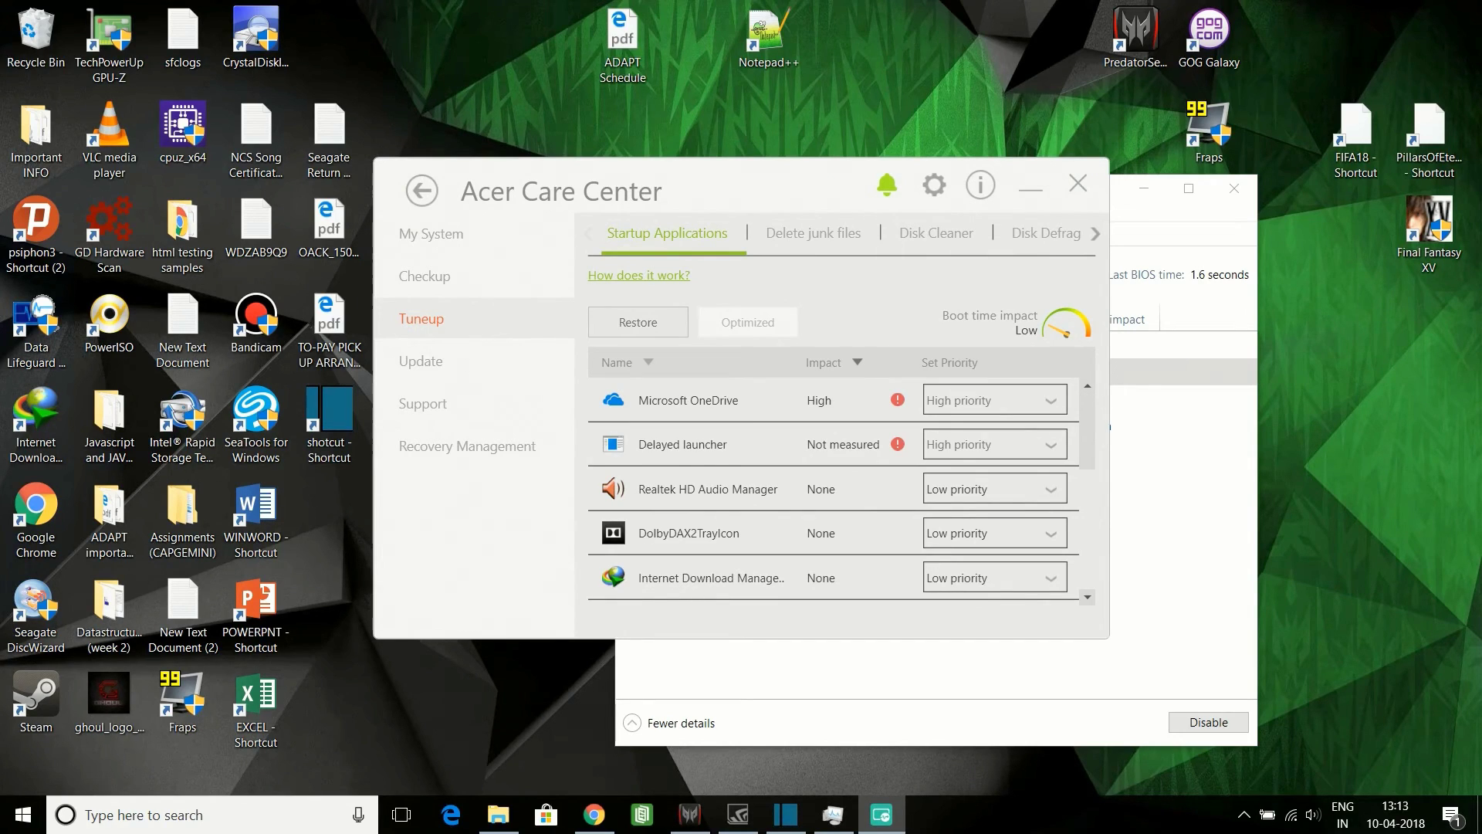
pyautogui.click(1031, 189)
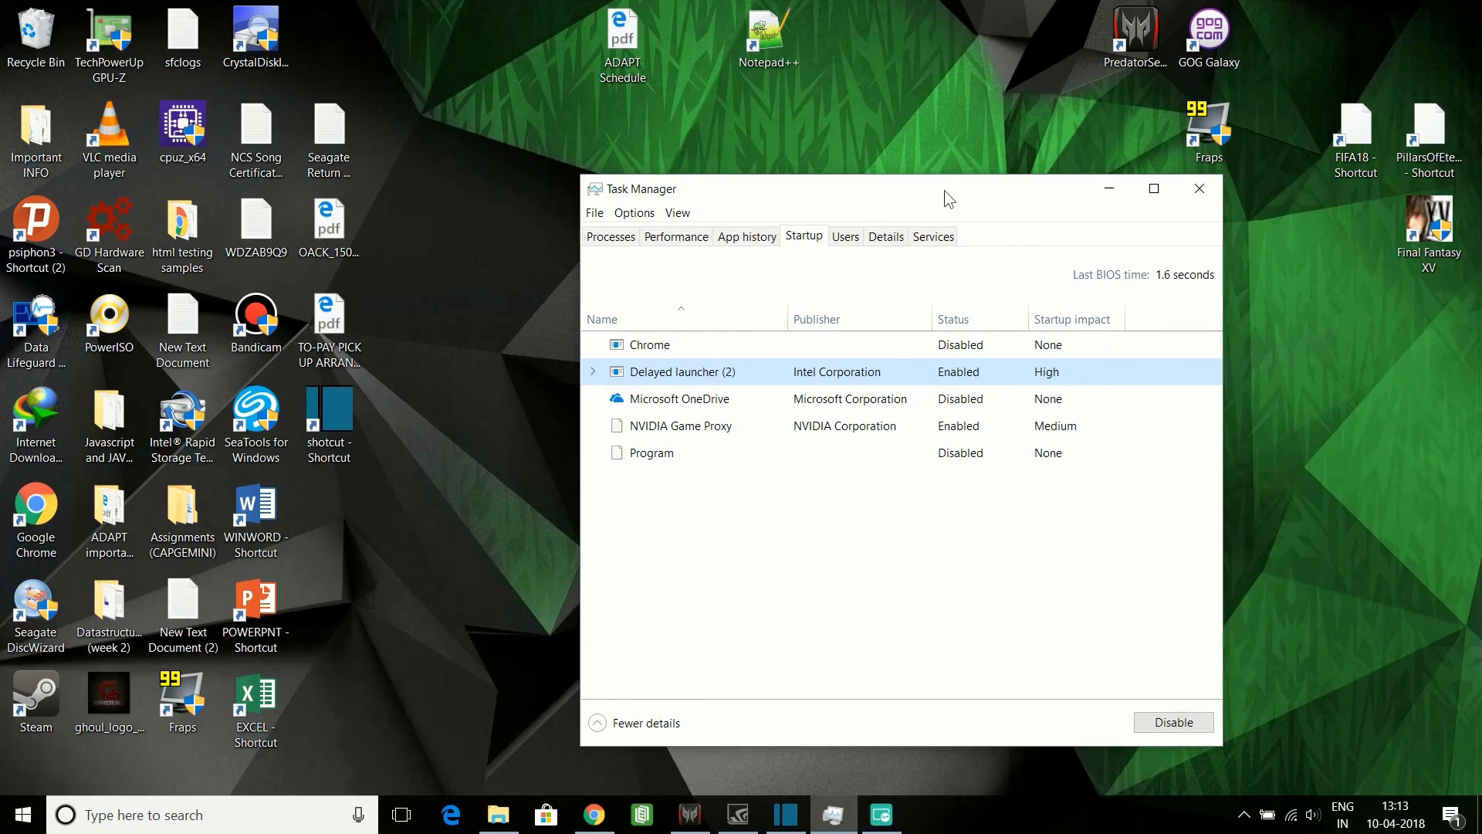
pyautogui.moveTo(943, 190); pyautogui.dragTo(798, 186)
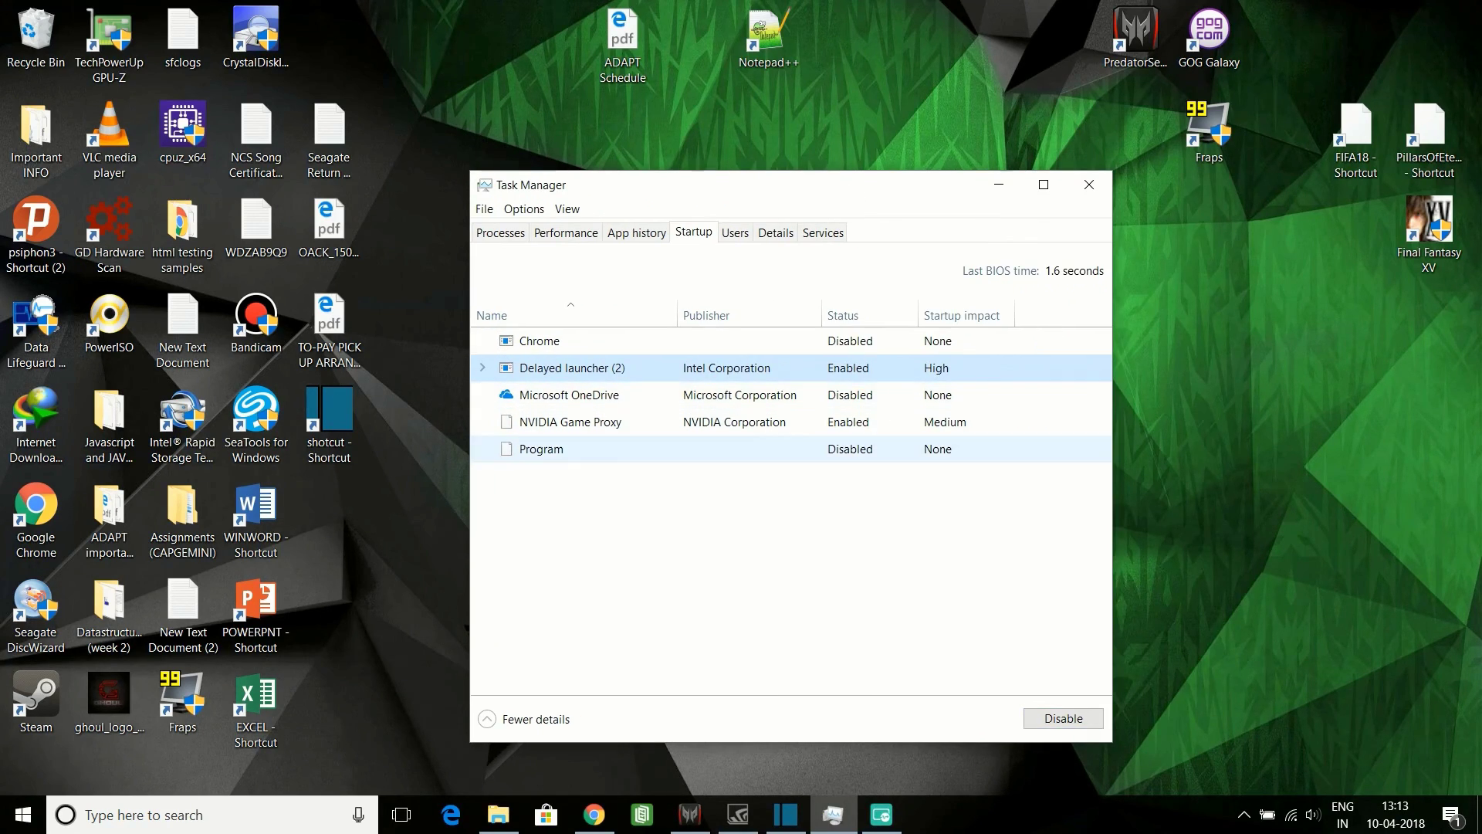